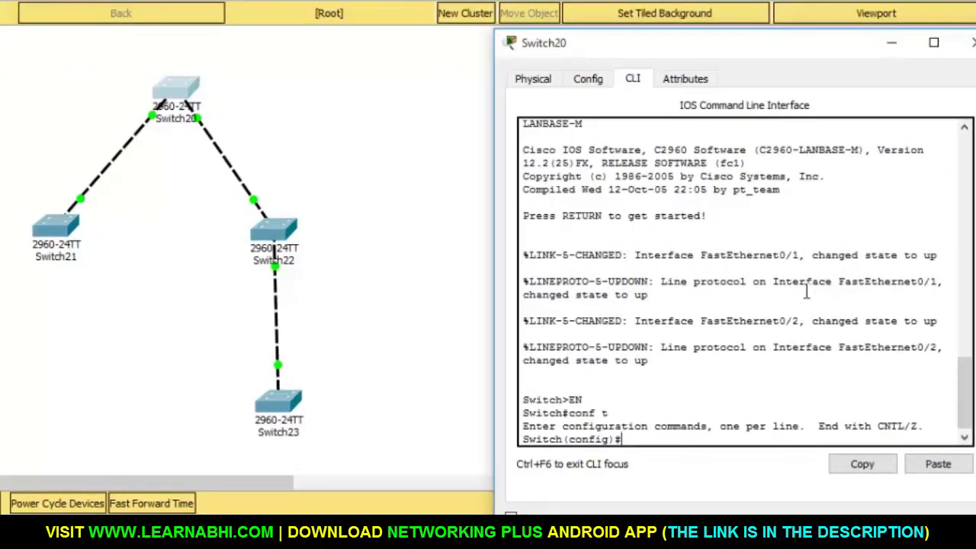
Configure interface f0/1 on Switch20 as a trunk port with switchport mode trunk.
type("int f0/1")
key("Return")
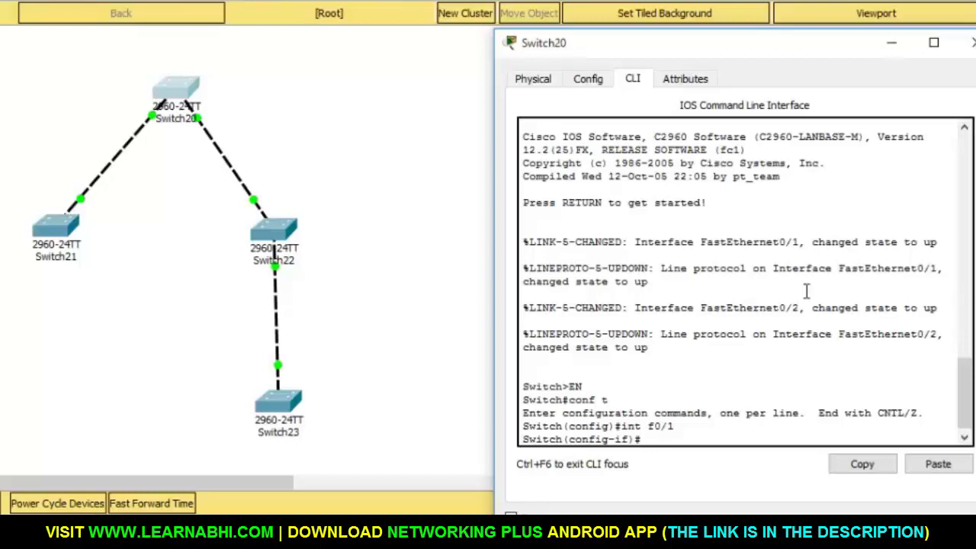
type("switchport mode trunk")
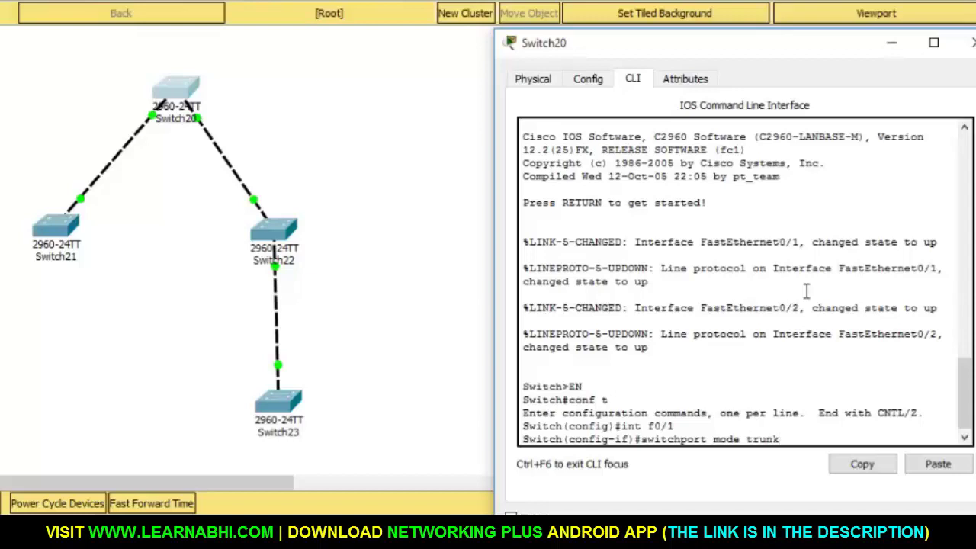
key("Return")
key("Return")
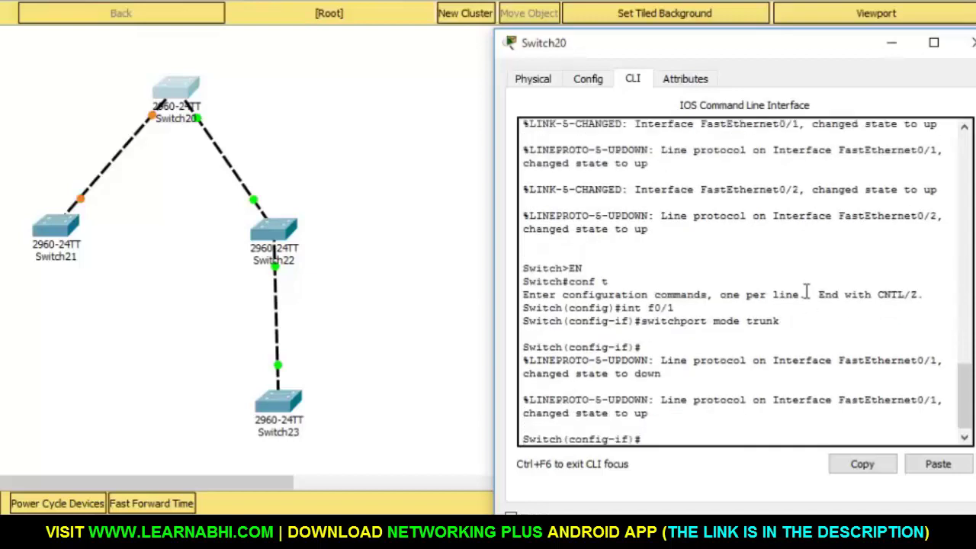
Configure interface f0/2 on Switch20 as a trunk port and exit back to privileged EXEC mode.
type("int f0/")
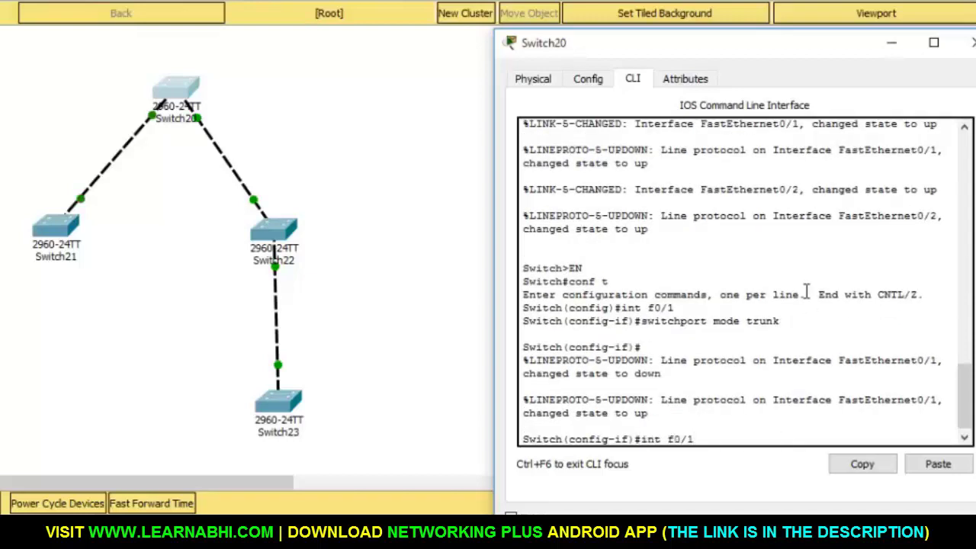
type("2")
key("Return")
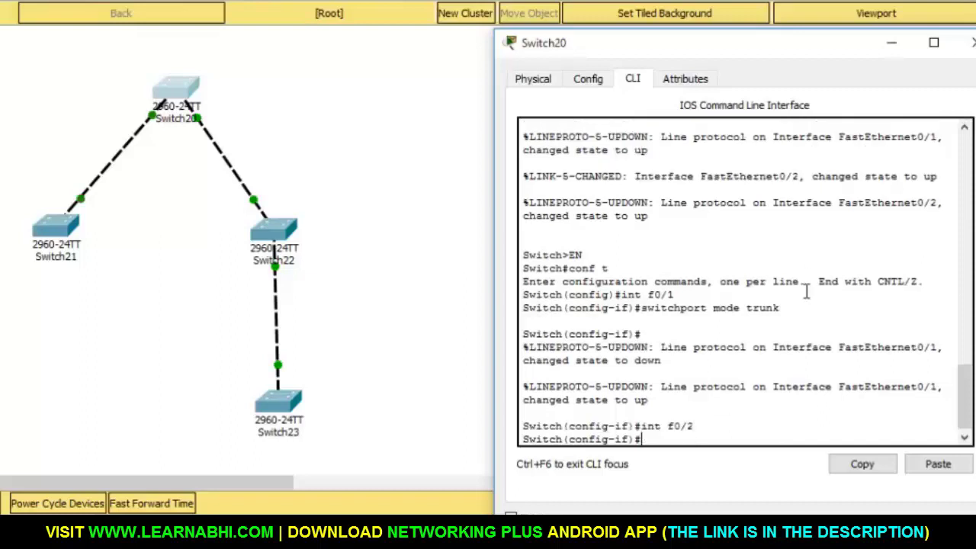
type("switchport mode trunk")
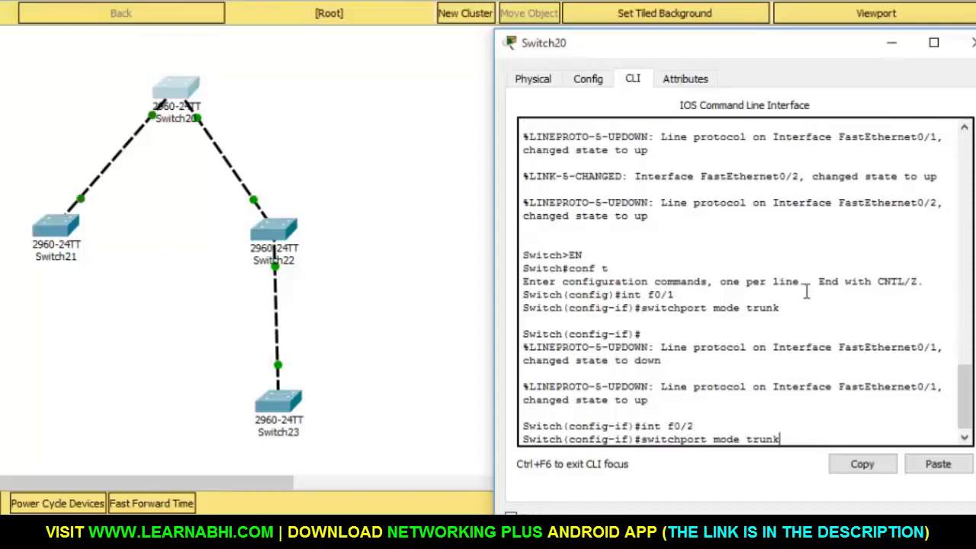
key("Return")
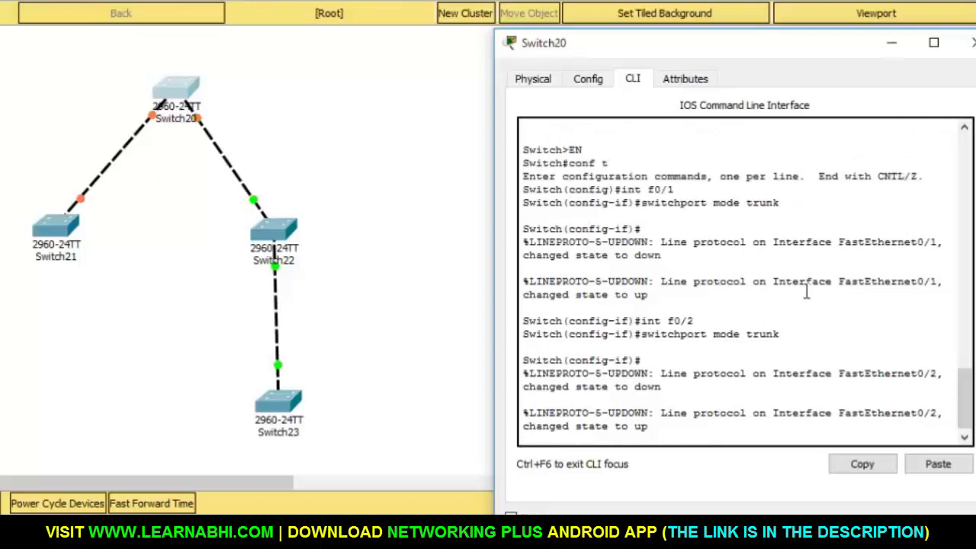
type("exit")
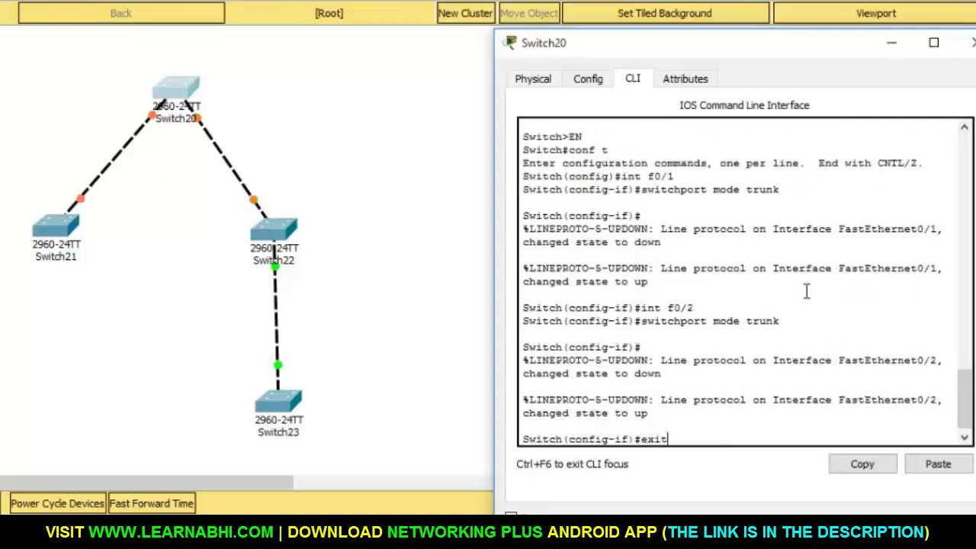
key("Return")
type("exit")
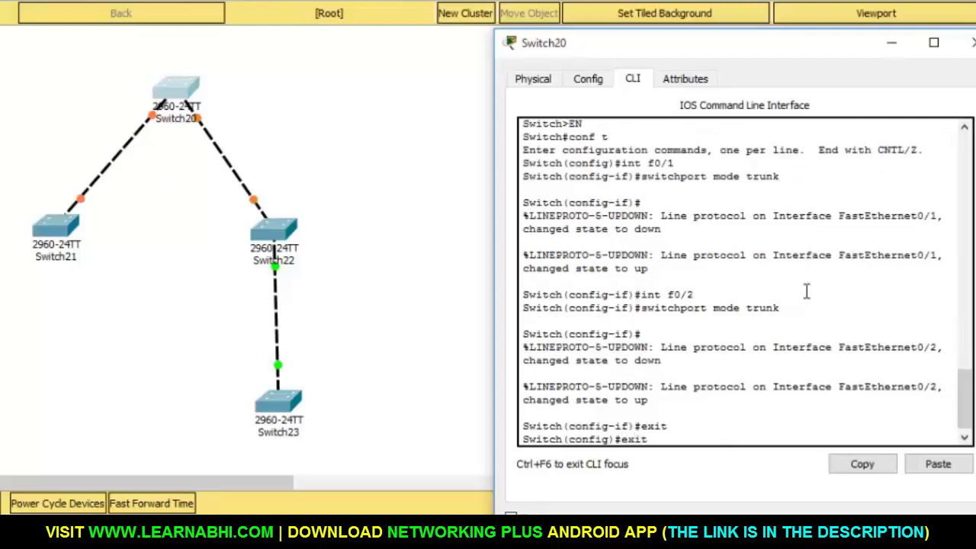
key("Return")
key("Return")
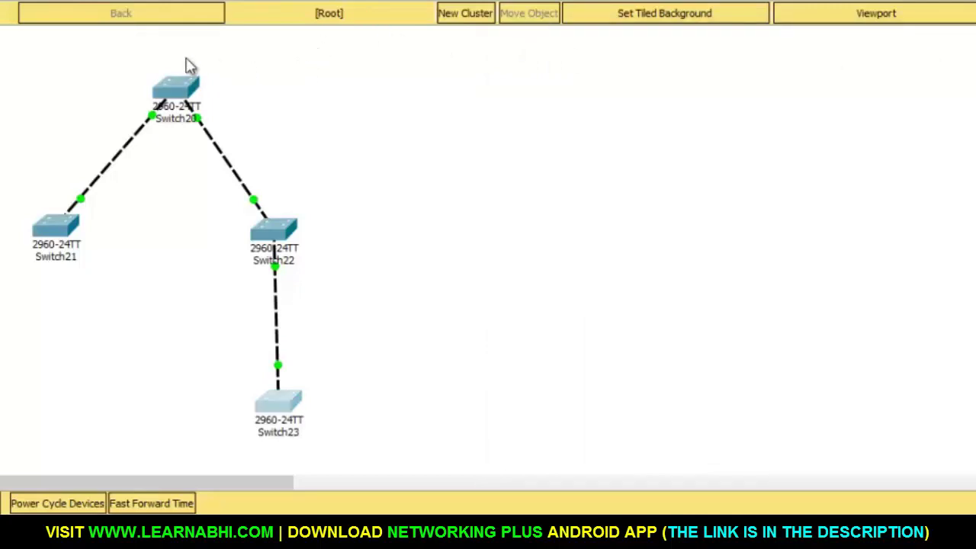
Open Switch20's command line and display the VTP status to examine the operating mode and configuration revision.
left_click(177, 90)
left_click_drag(404, 17, 598, 50)
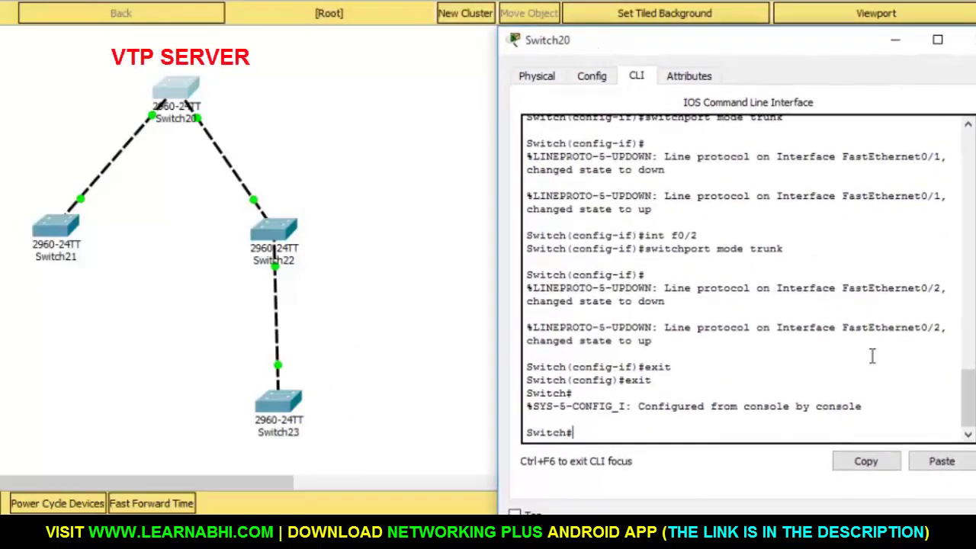
type("show vtp status")
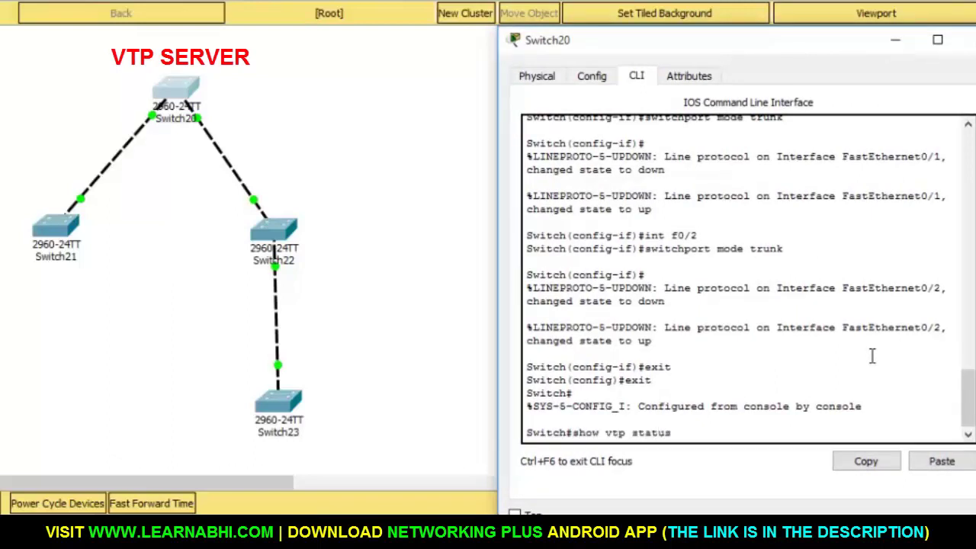
key("Return")
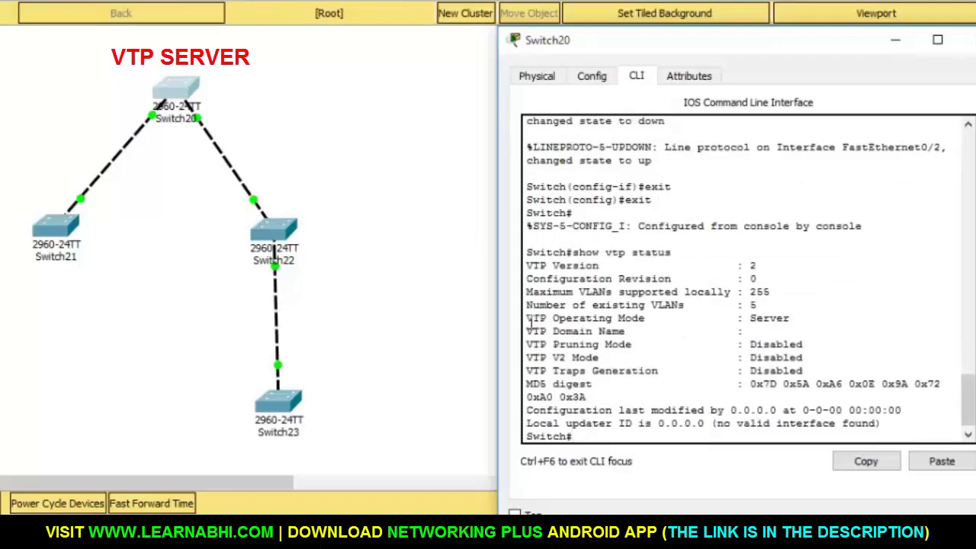
left_click_drag(526, 320, 813, 325)
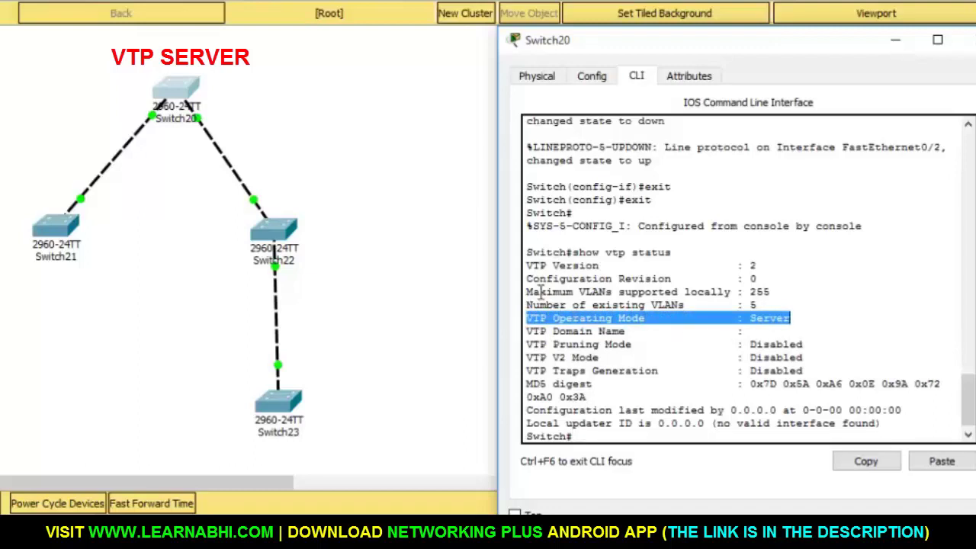
left_click_drag(527, 279, 776, 283)
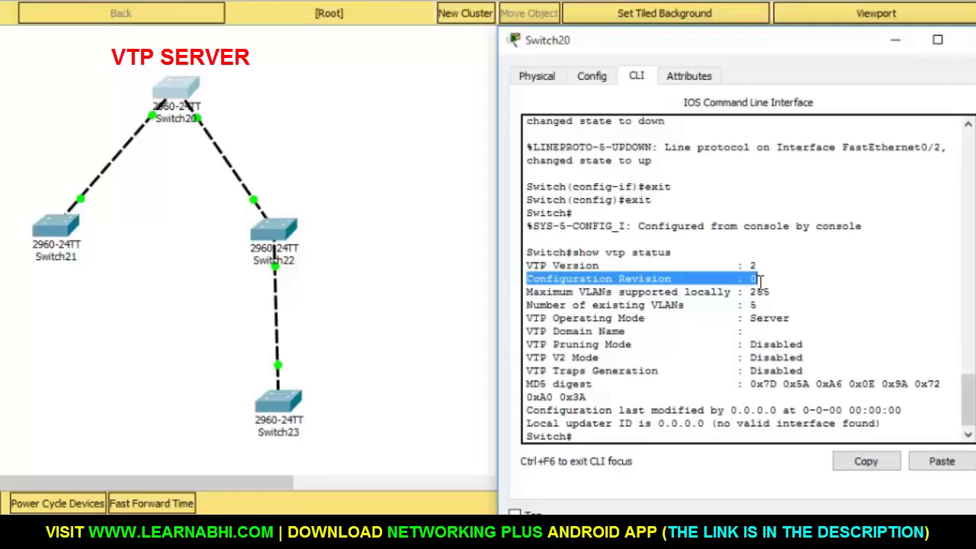
left_click(624, 432)
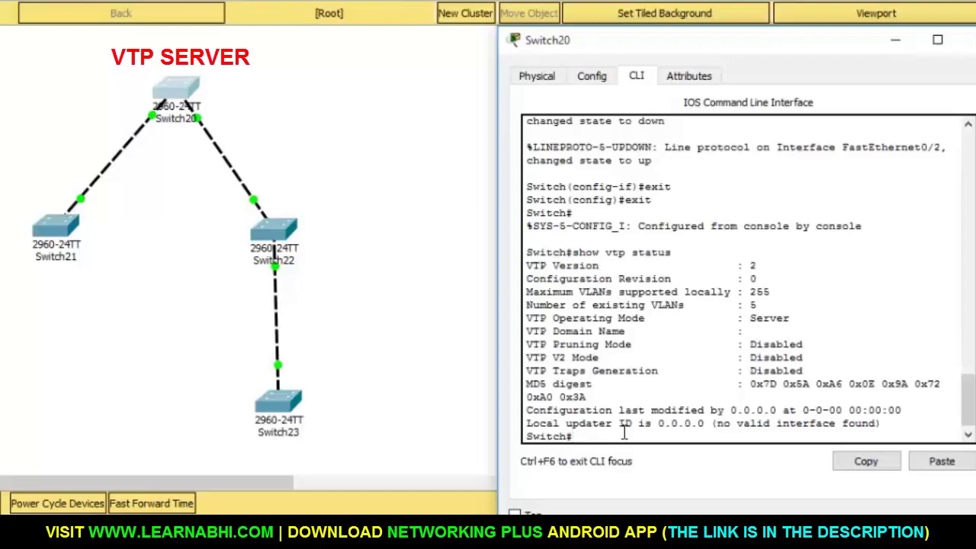
Enter global configuration mode on Switch20 and set its VTP mode to server.
type("conf t")
key("Return")
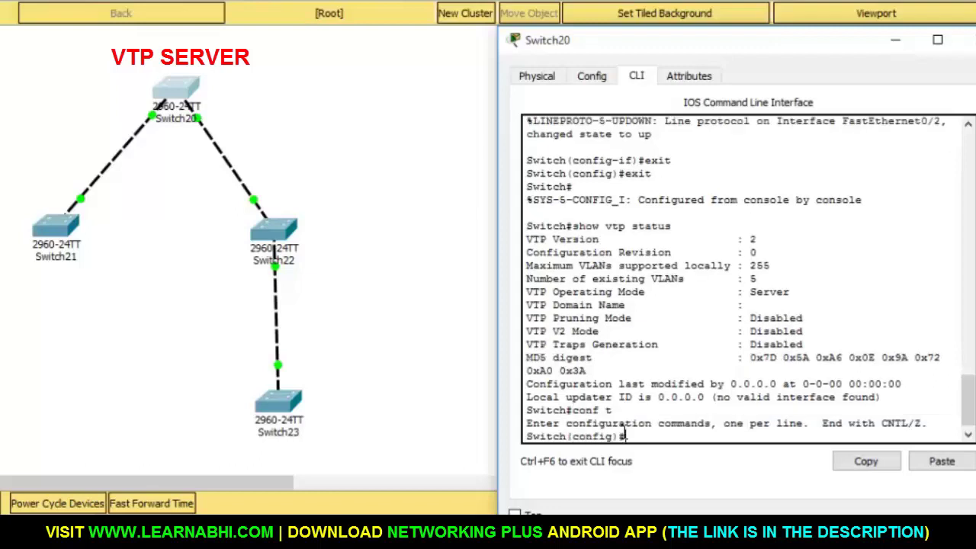
type("vtp mode server")
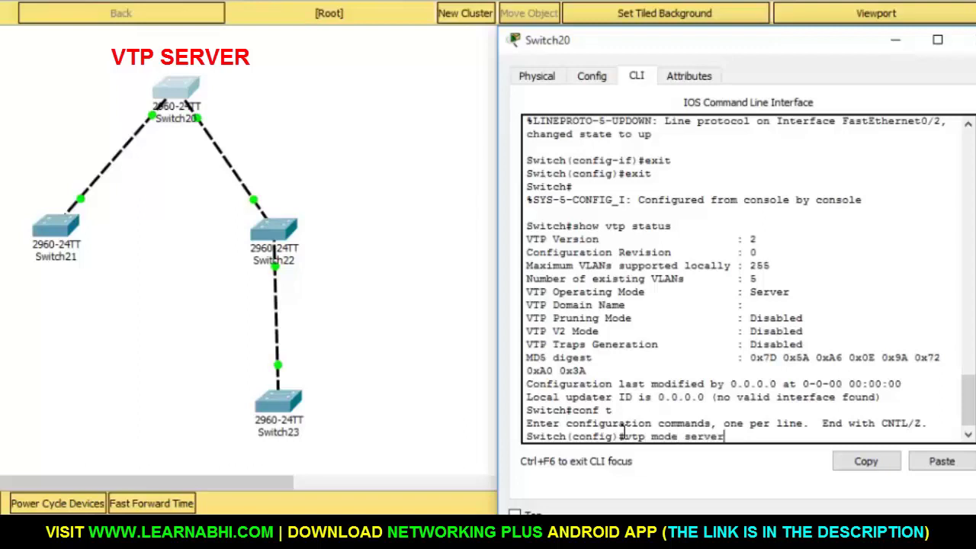
key("Return")
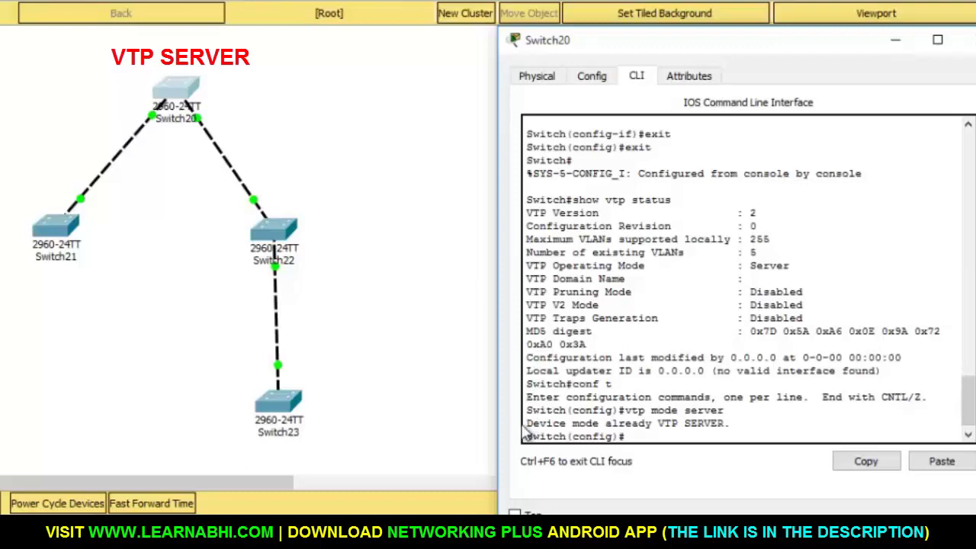
left_click_drag(526, 423, 744, 421)
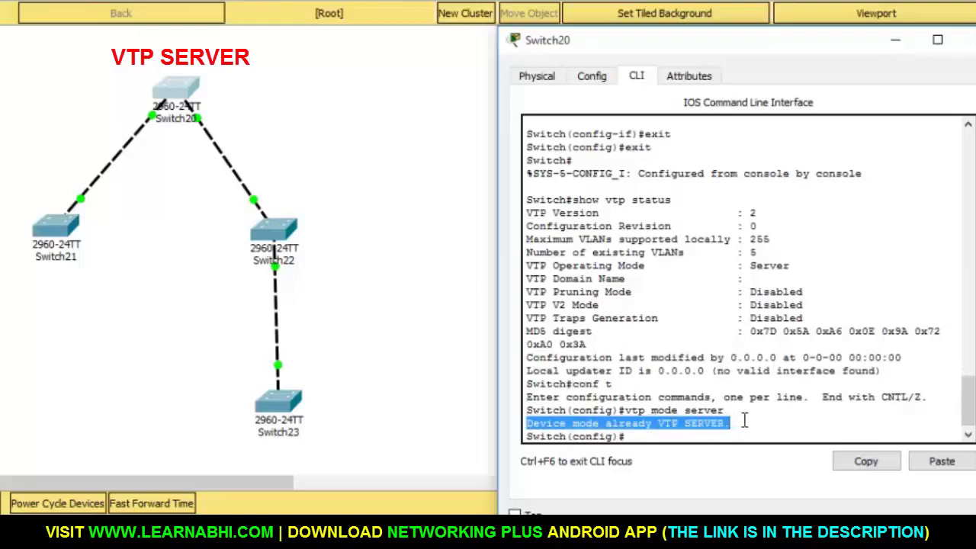
left_click(744, 422)
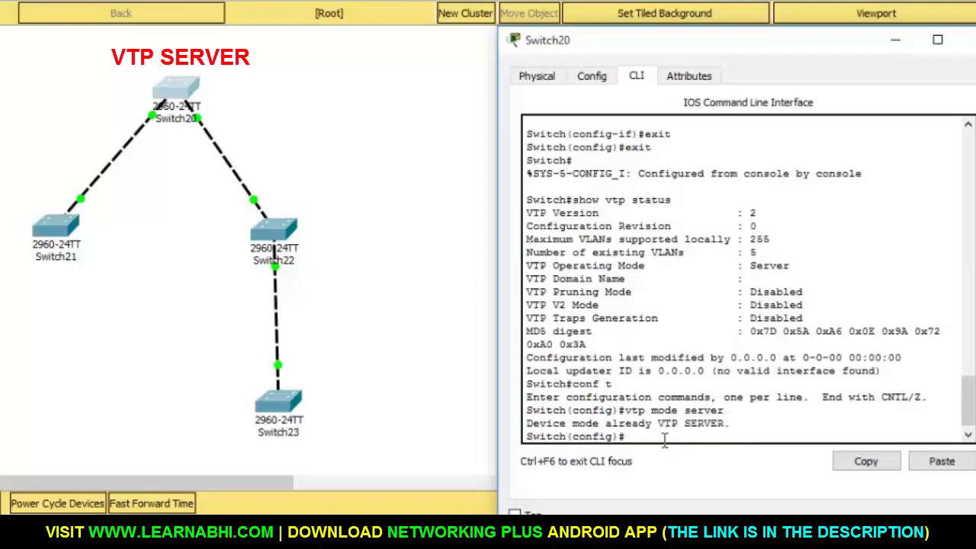
Set Switch20's VTP domain name to VTPserver and exit configuration mode.
type("domain")
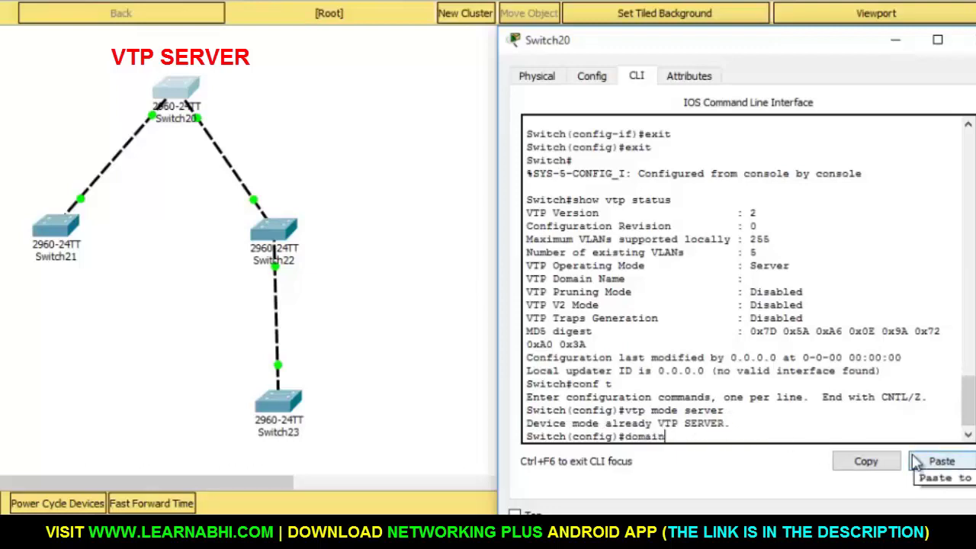
key("BackSpace")
key("BackSpace")
key("BackSpace")
key("BackSpace")
key("BackSpace")
key("BackSpace")
type("vtp domain")
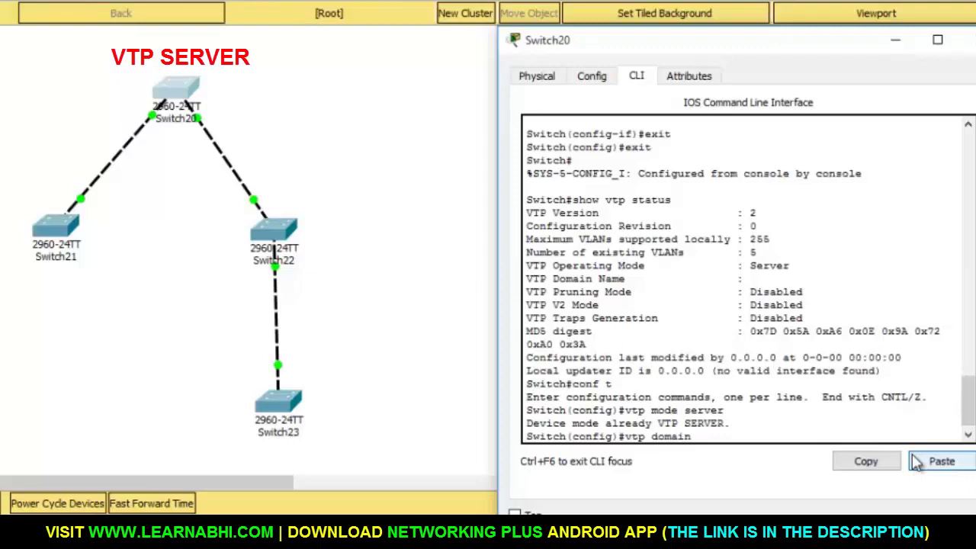
type(" VTPserver")
key("Return")
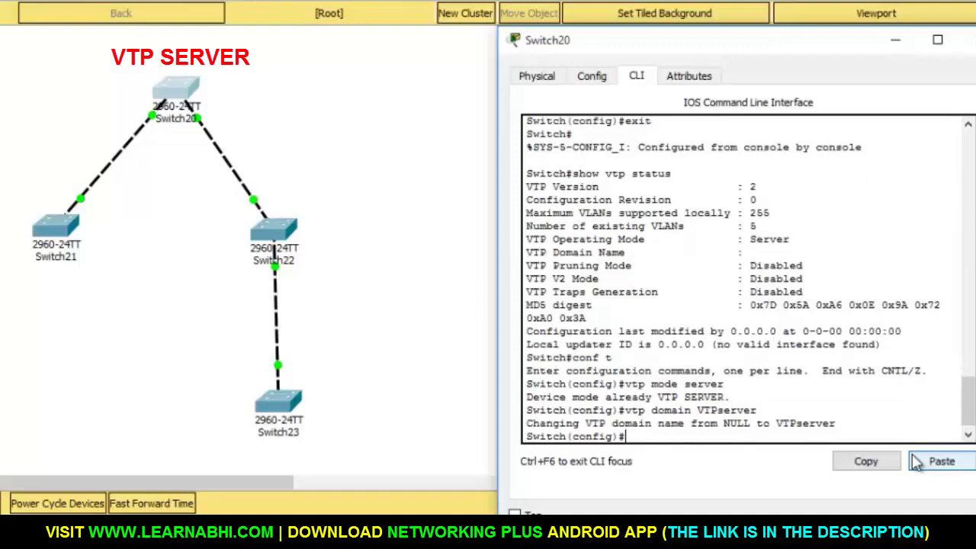
type("exit")
key("Return")
key("Return")
Display the VTP status on Switch20, check the domain name, and close the switch's window.
type("show vtp status")
key("Return")
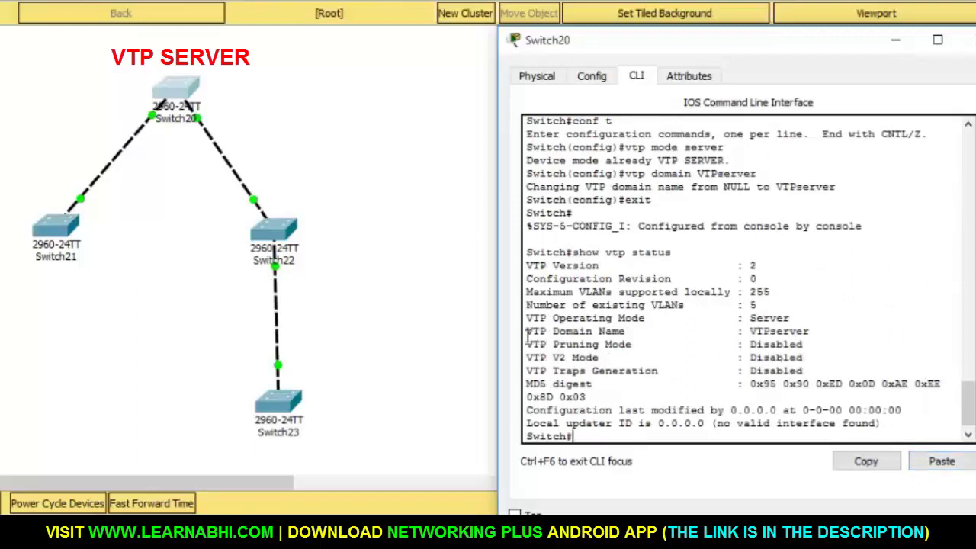
left_click_drag(526, 331, 826, 335)
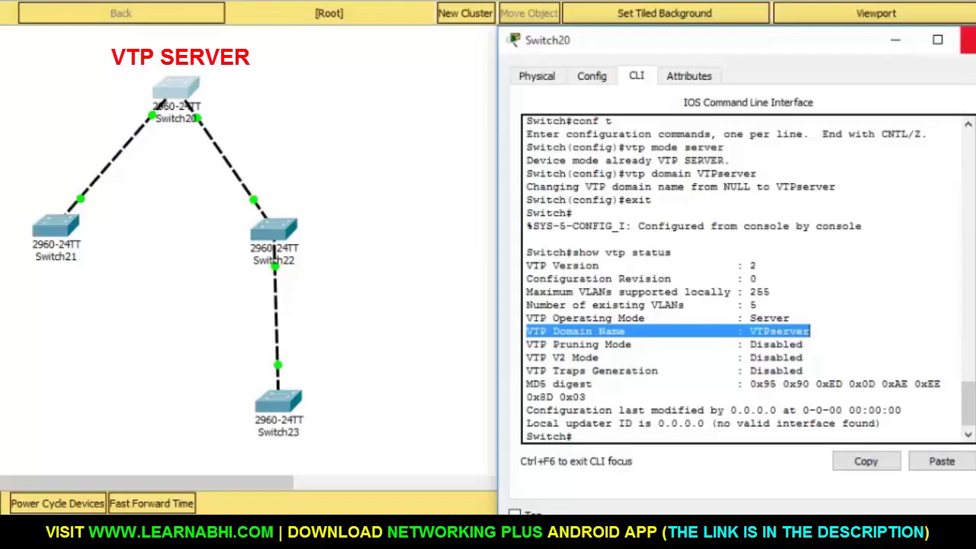
left_click(968, 40)
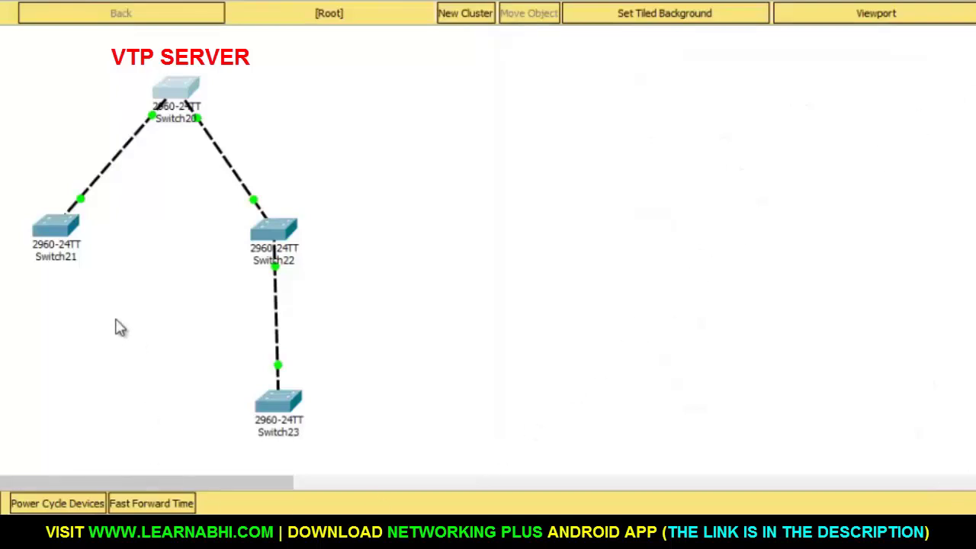
Open Switch21's command line, set its VTP mode to client and exit configuration mode.
left_click(72, 253)
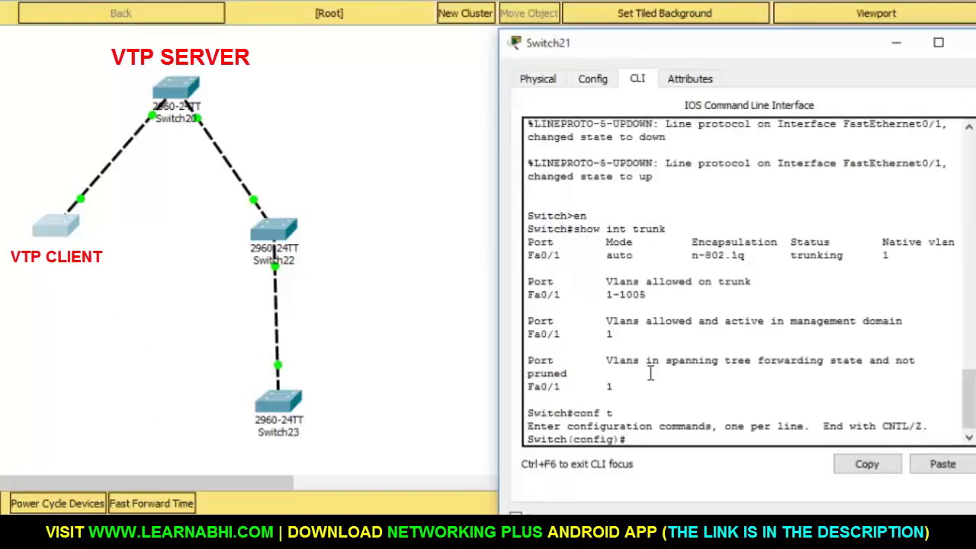
type("vtp mode client")
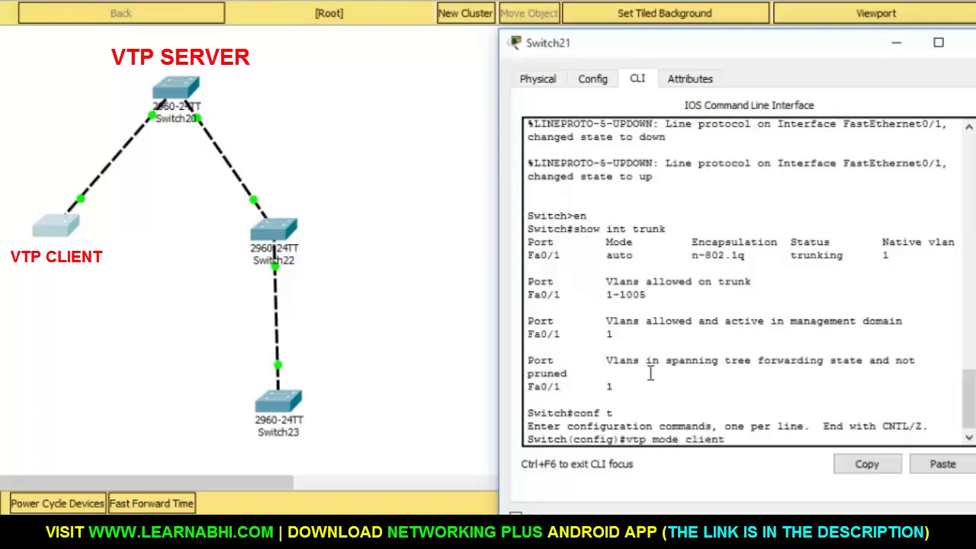
key("Return")
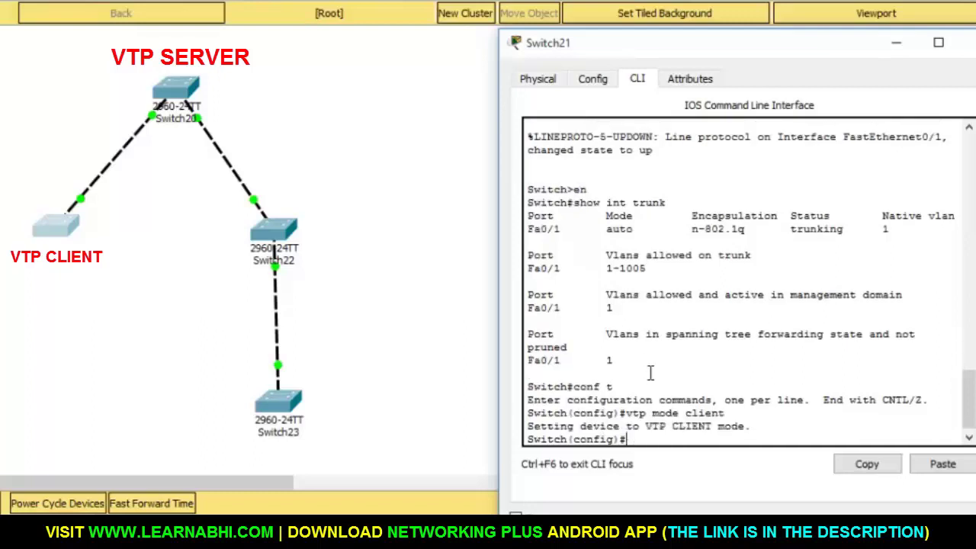
type("exit")
key("Return")
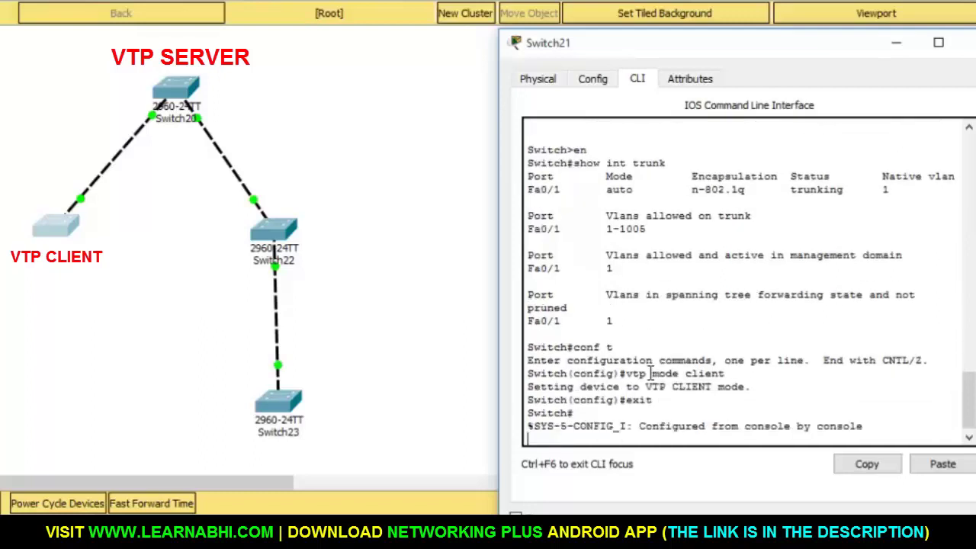
key("Return")
Display the VTP status on Switch21 and check its operating mode and domain name.
type("show vt")
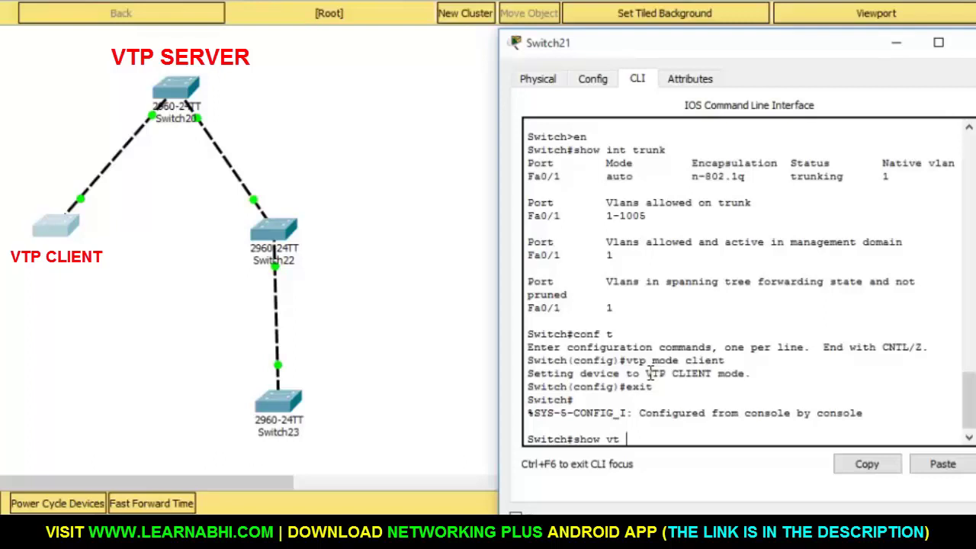
key("BackSpace")
type("p status")
key("Return")
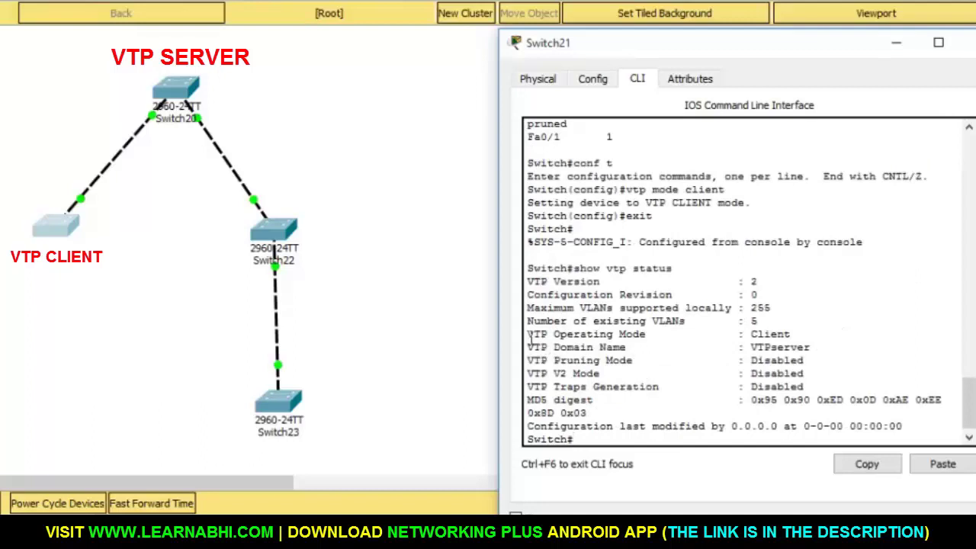
left_click_drag(526, 334, 821, 337)
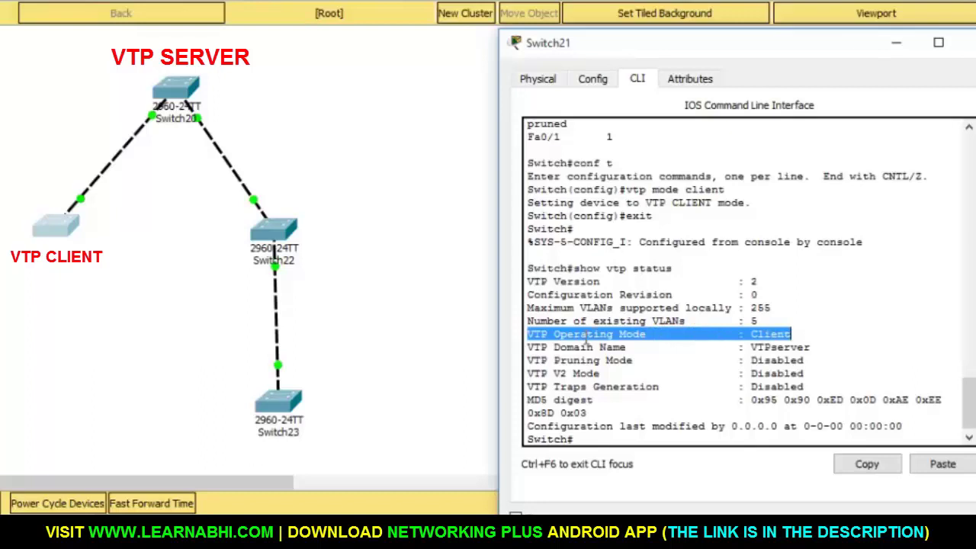
left_click_drag(527, 347, 808, 344)
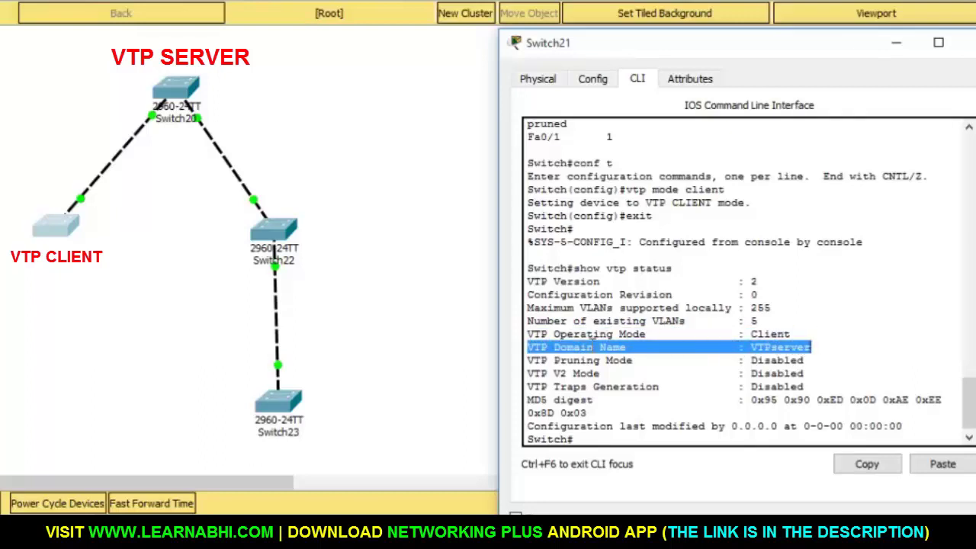
Check the VTP domain name in Switch21's status output and close the switch's window.
left_click(767, 347)
left_click_drag(751, 347, 814, 347)
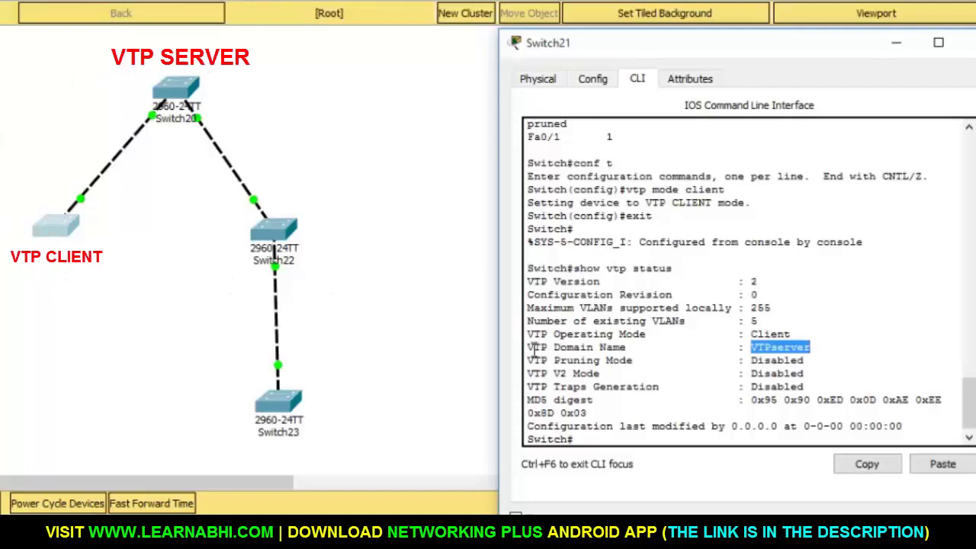
left_click_drag(527, 350, 576, 353)
left_click_drag(814, 348, 845, 349)
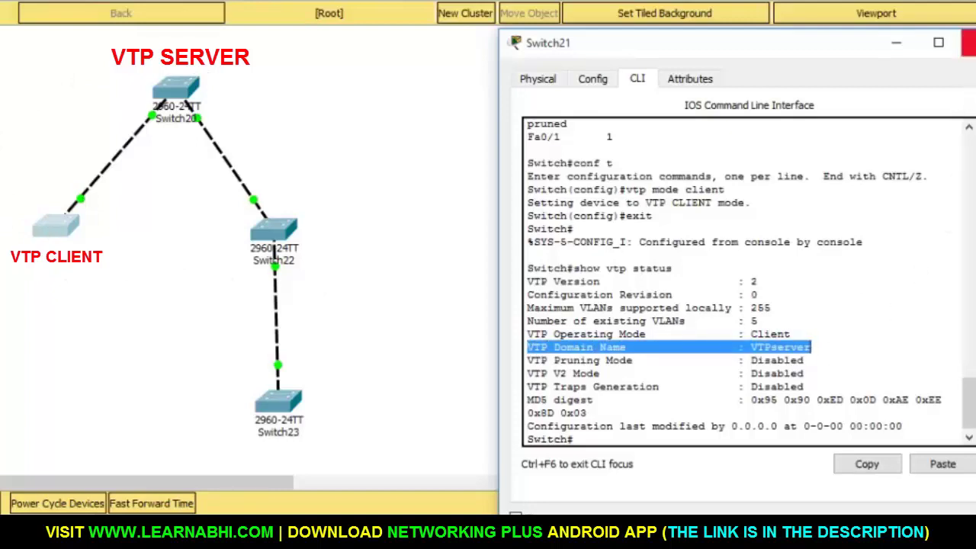
left_click(968, 43)
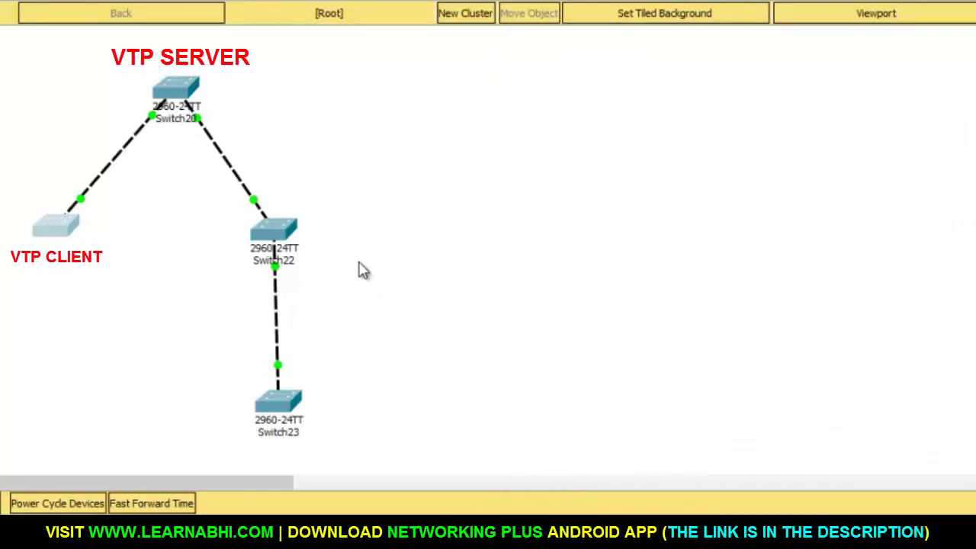
Open Switch22's command line, set its VTP mode to transparent and exit configuration mode.
left_click(276, 227)
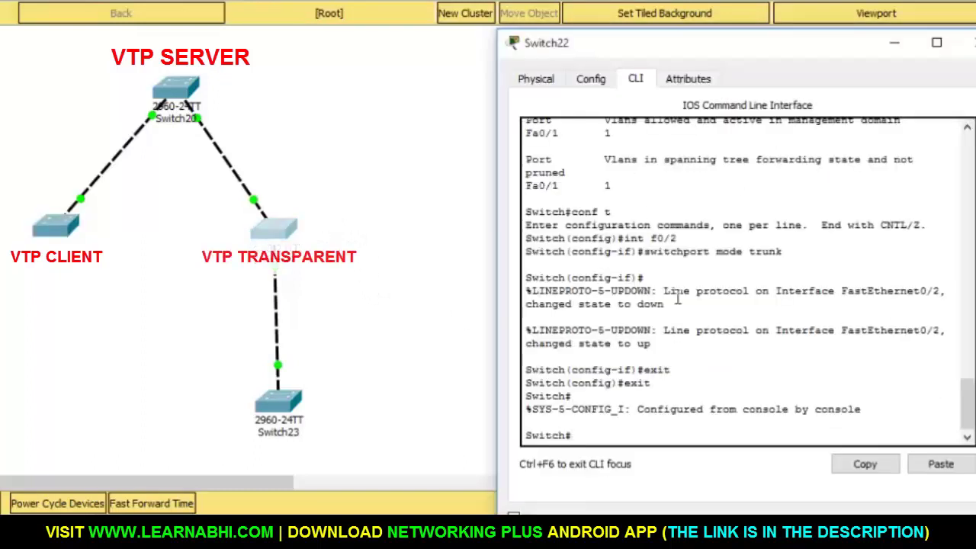
type("conf t")
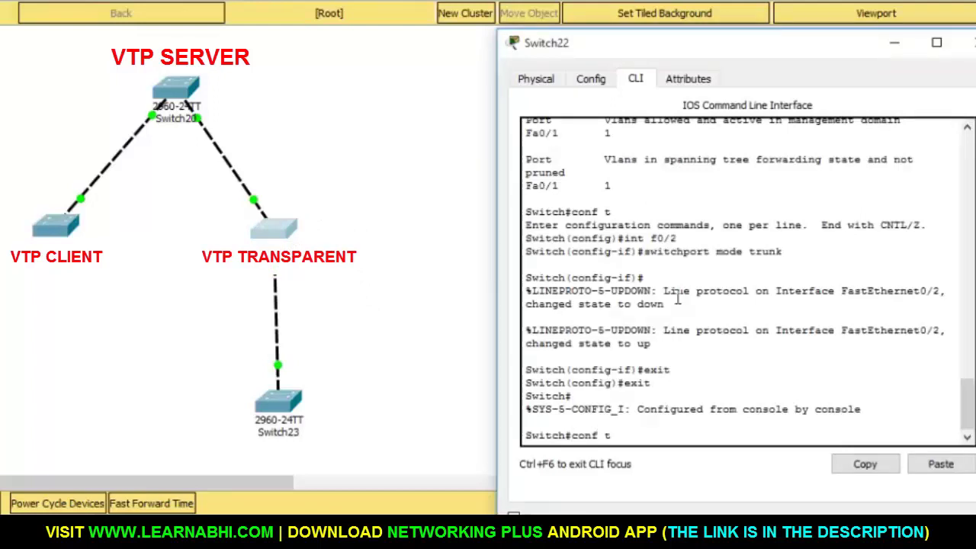
key("Return")
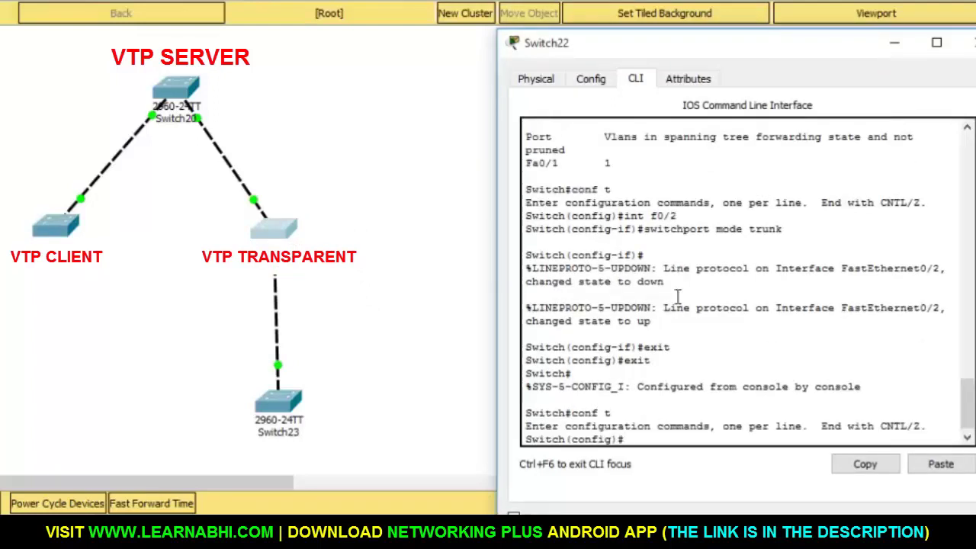
type("vtp mode tra")
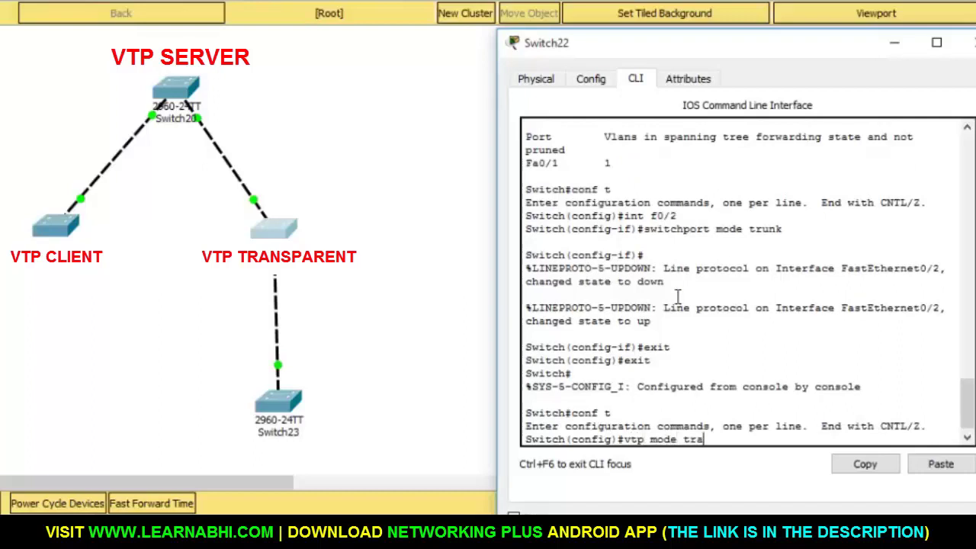
type("nsparent")
key("Return")
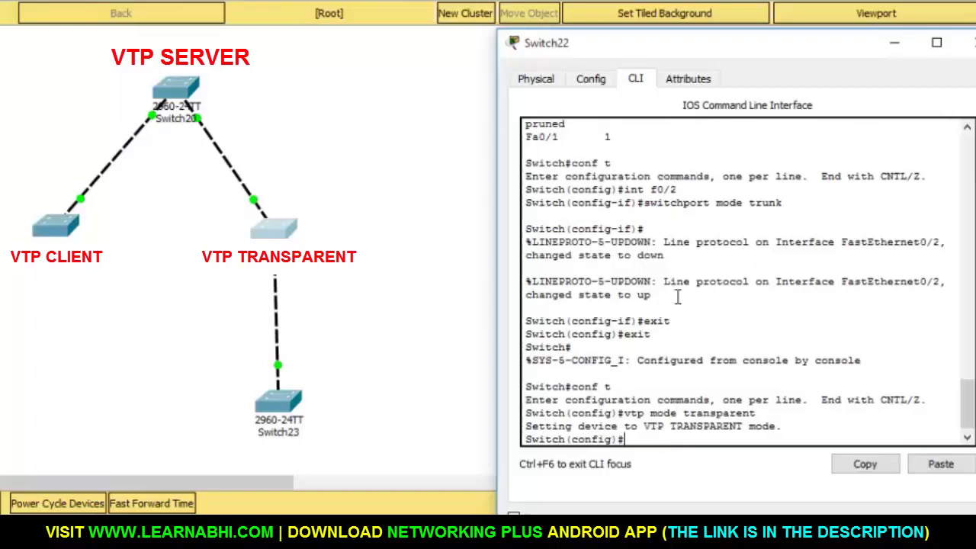
type("exit")
key("Return")
Display the VTP status on Switch22, check its operating mode and domain name, and close the switch's window.
type("show")
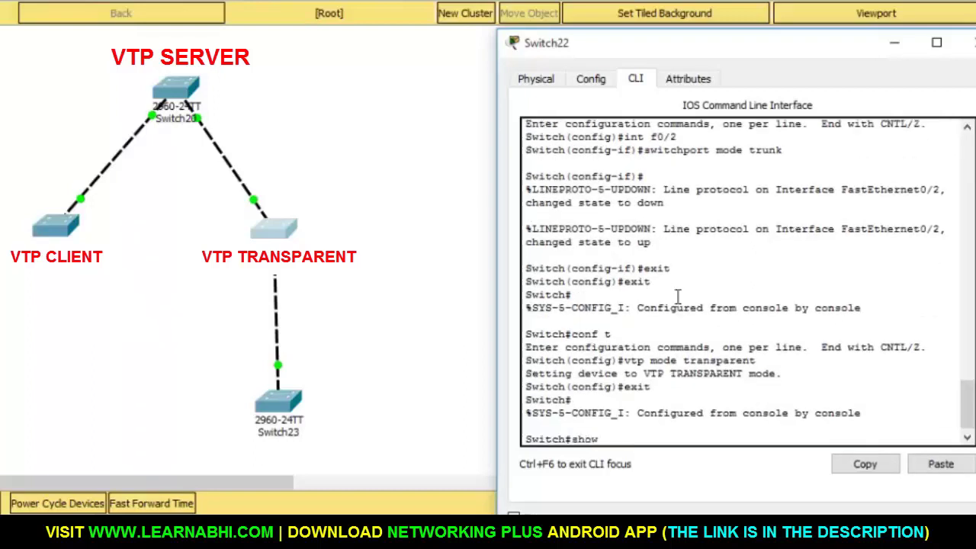
type(" vtp status")
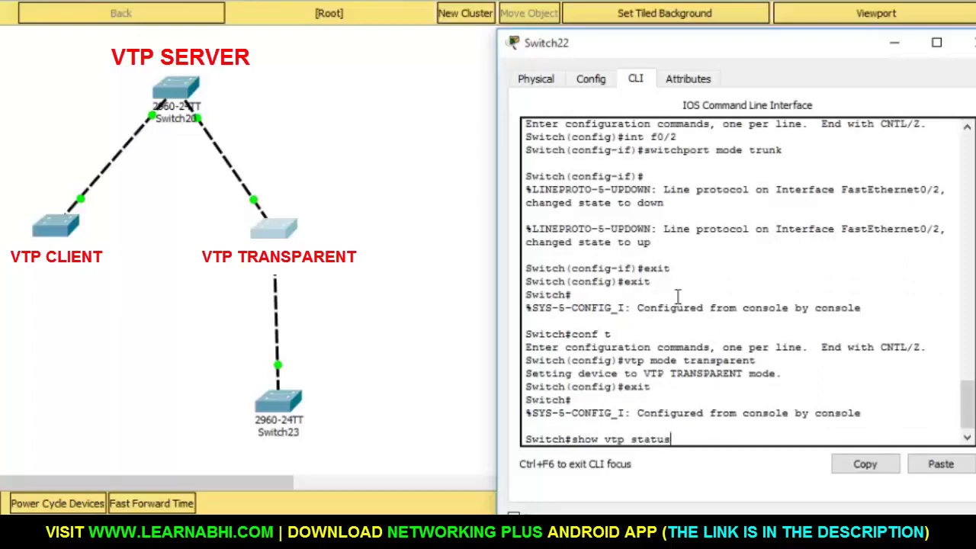
key("Return")
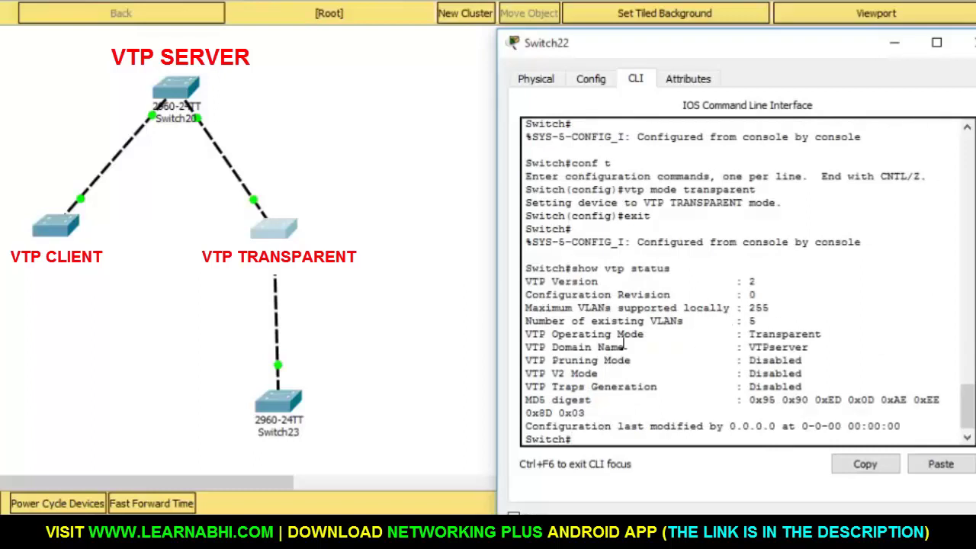
left_click_drag(524, 334, 847, 337)
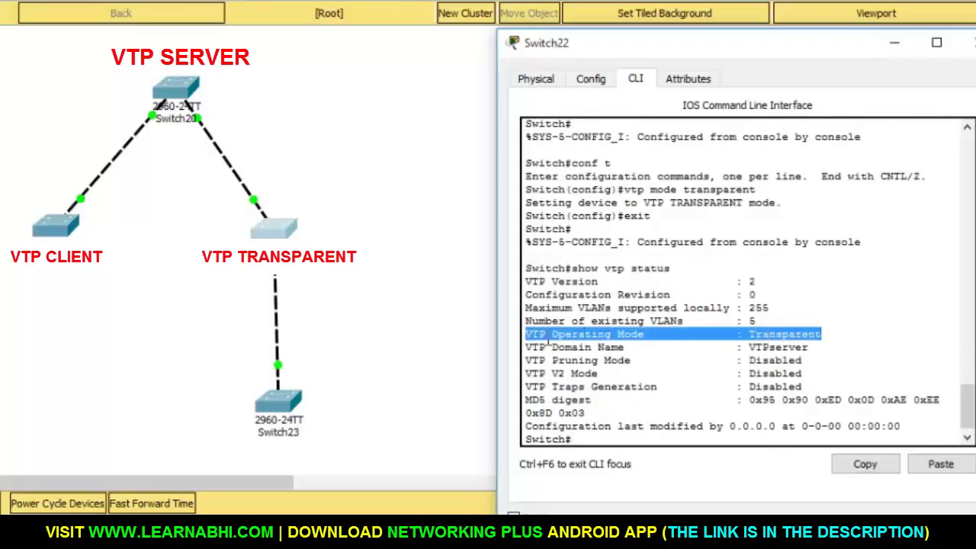
left_click_drag(525, 347, 828, 348)
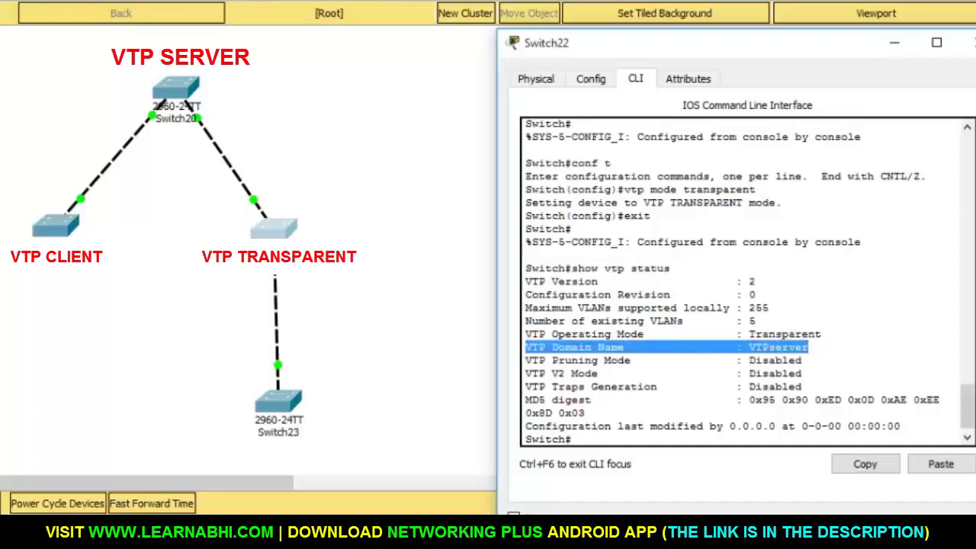
left_click(968, 43)
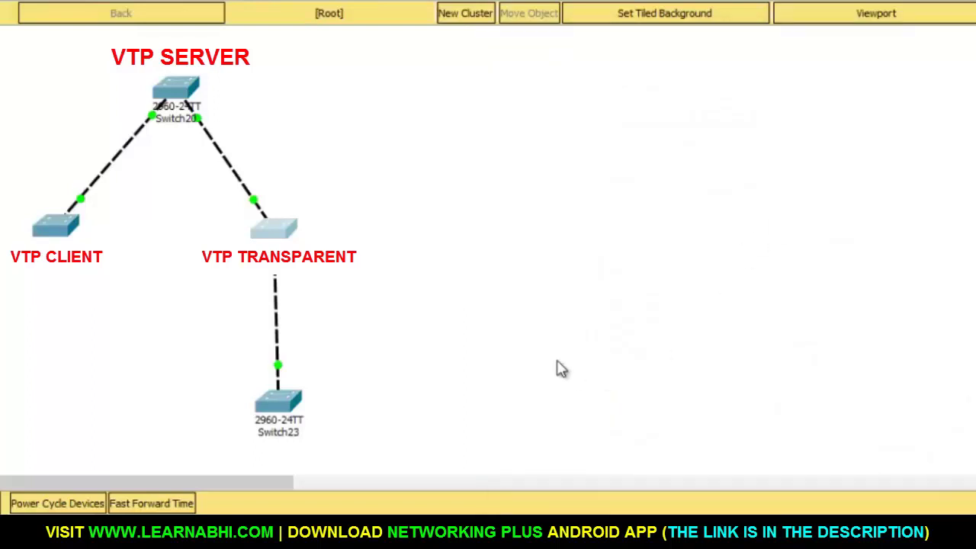
Open Switch23's command line, set its VTP mode to client in global configuration, and close the switch's window.
left_click(290, 395)
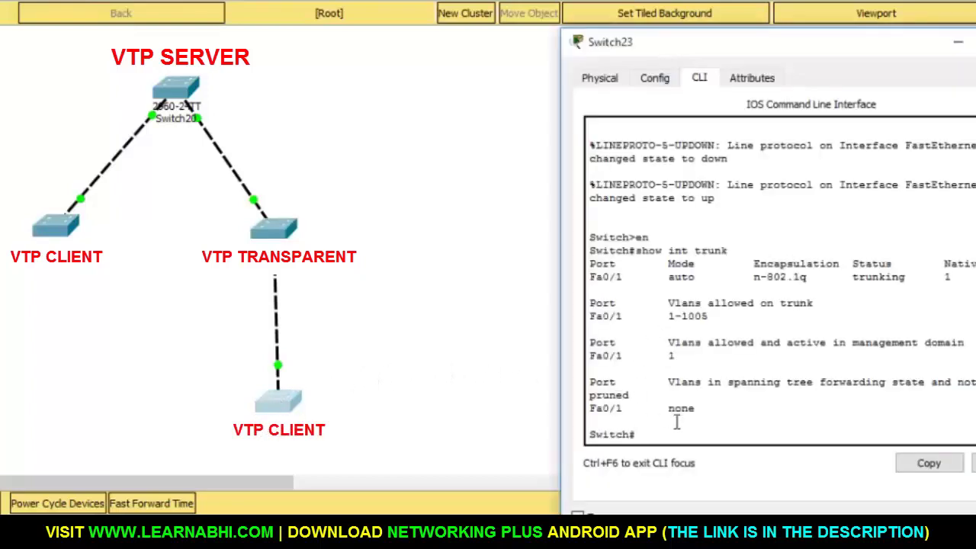
type("conf t")
key("Return")
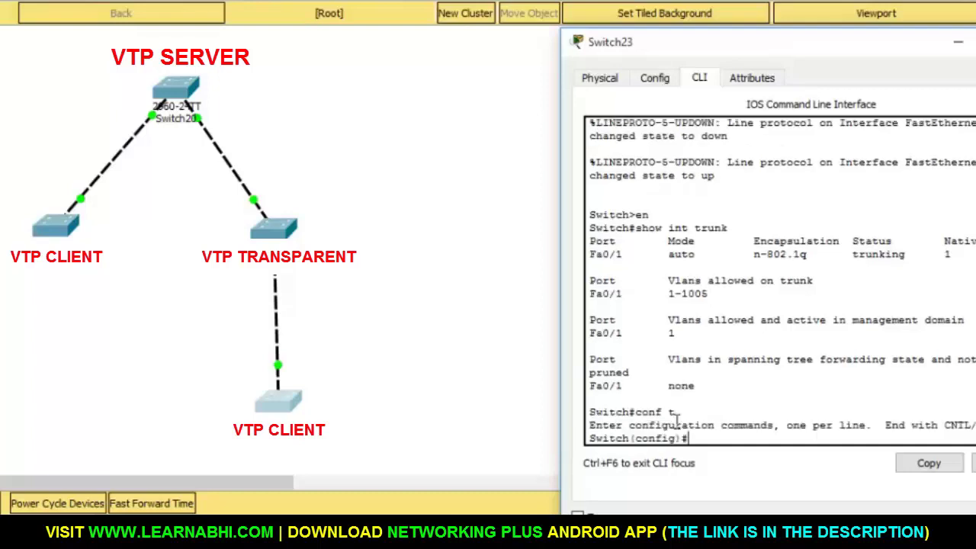
type("vtp mode client")
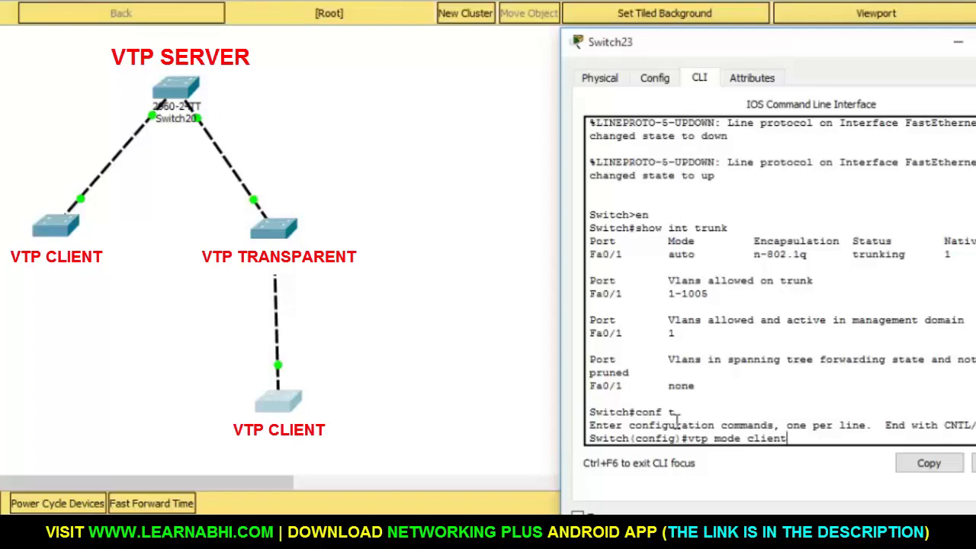
key("Return")
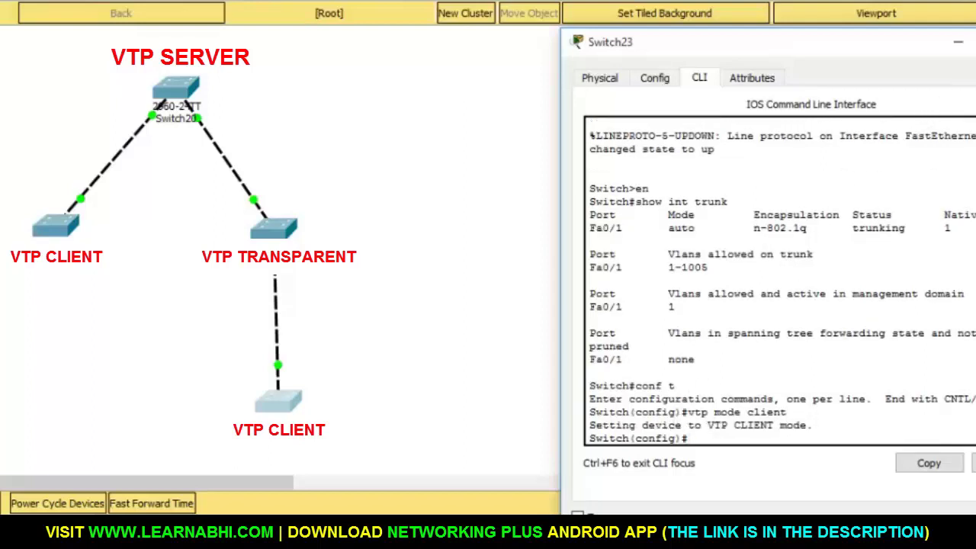
left_click(975, 42)
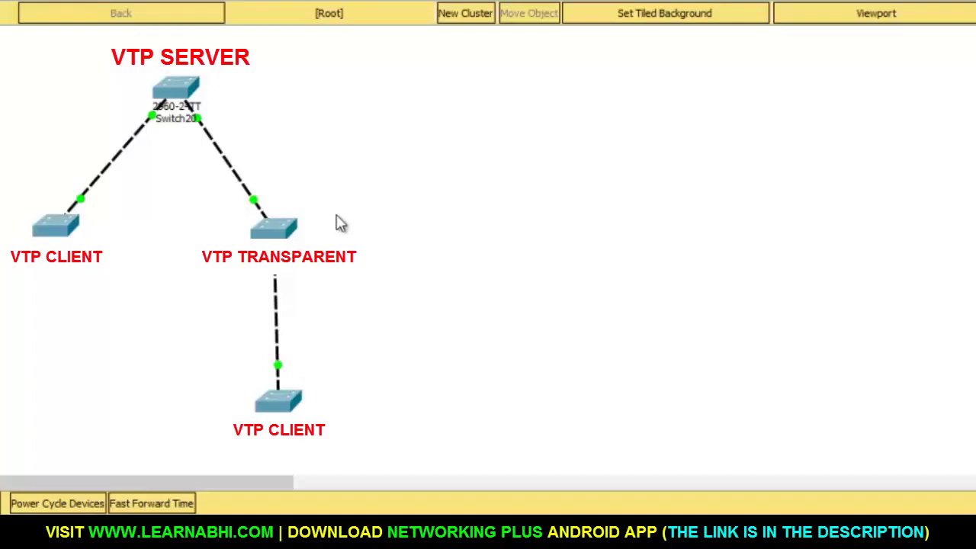
Reopen Switch20's command line and create VLAN 10.
left_click(174, 86)
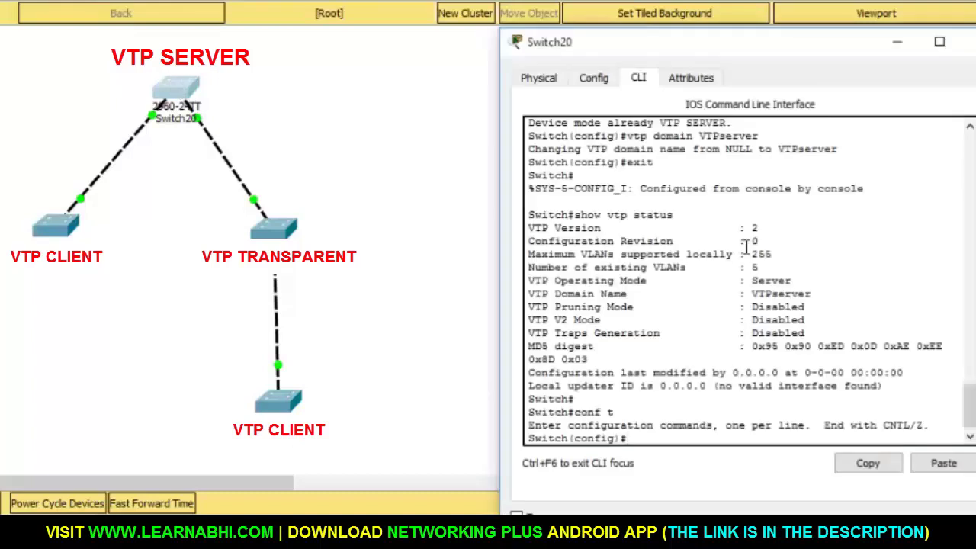
type("vlan 10")
key("Return")
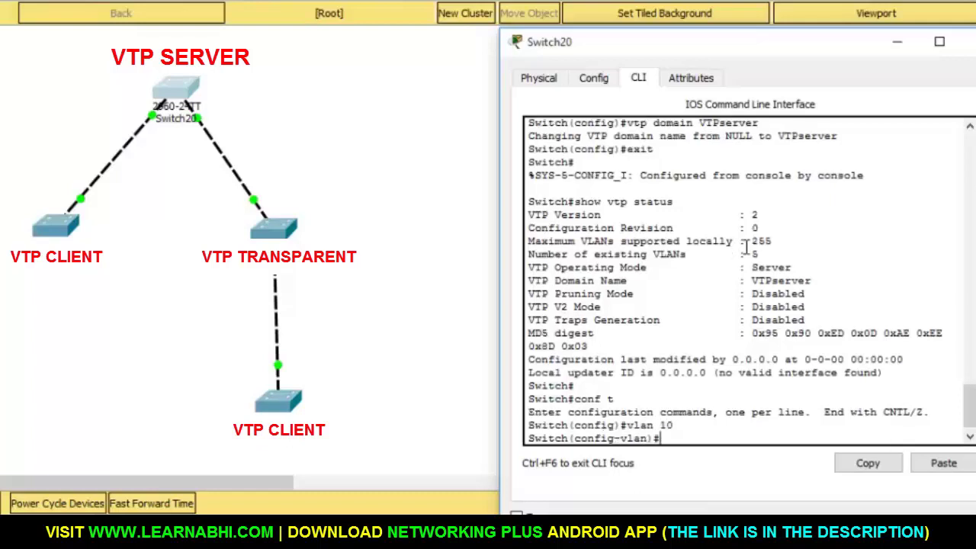
Name VLAN 10 on Switch20 production and exit VLAN and global configuration modes.
type("name produc")
key("BackSpace")
type("u")
key("BackSpace")
type("uction")
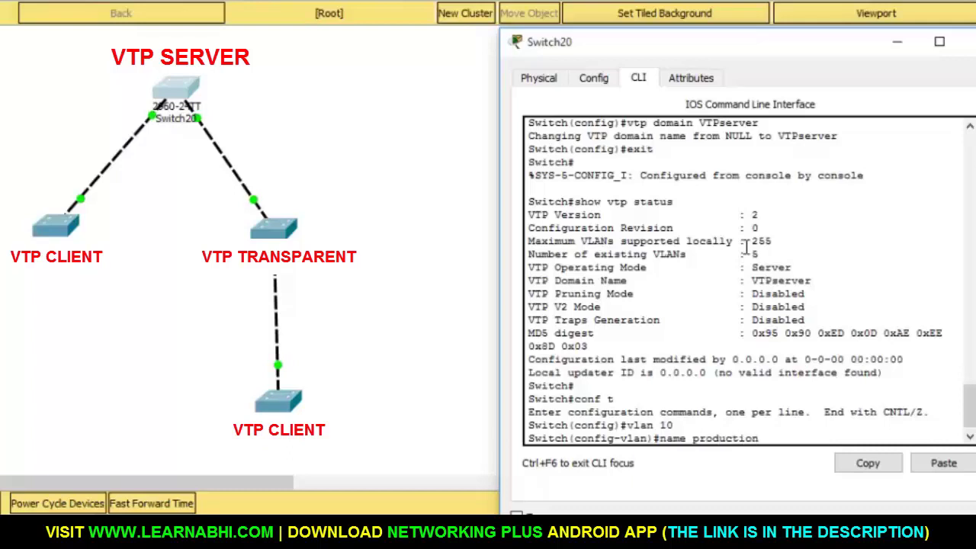
key("Return")
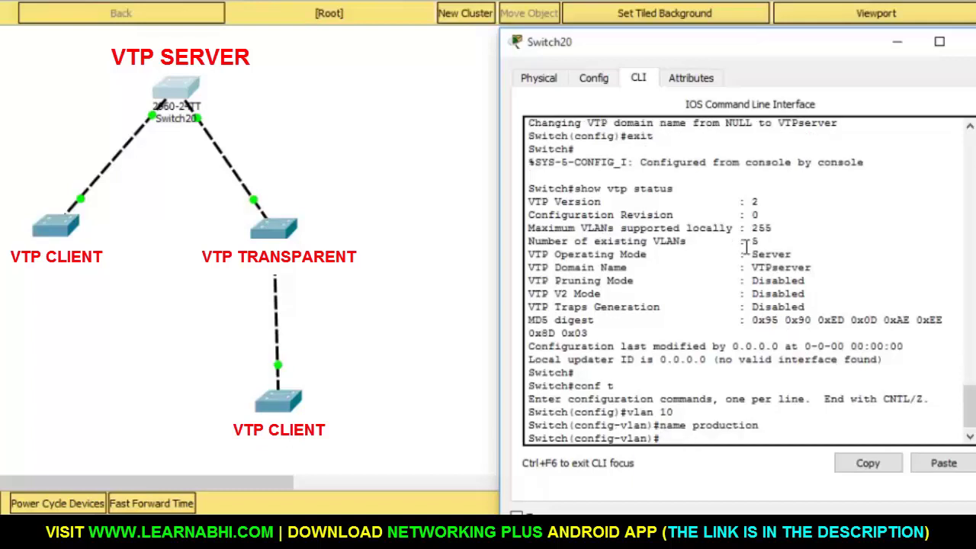
type("exit")
key("Return")
type("exit")
key("Return")
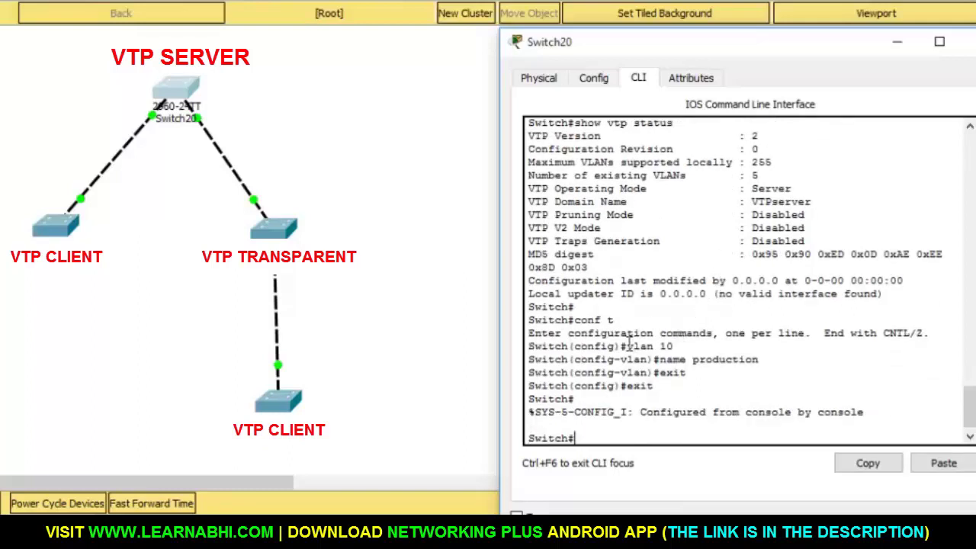
Review the VLAN 10 commands entered on Switch20 and the configuration revision in the earlier VTP status.
left_click_drag(627, 345, 678, 345)
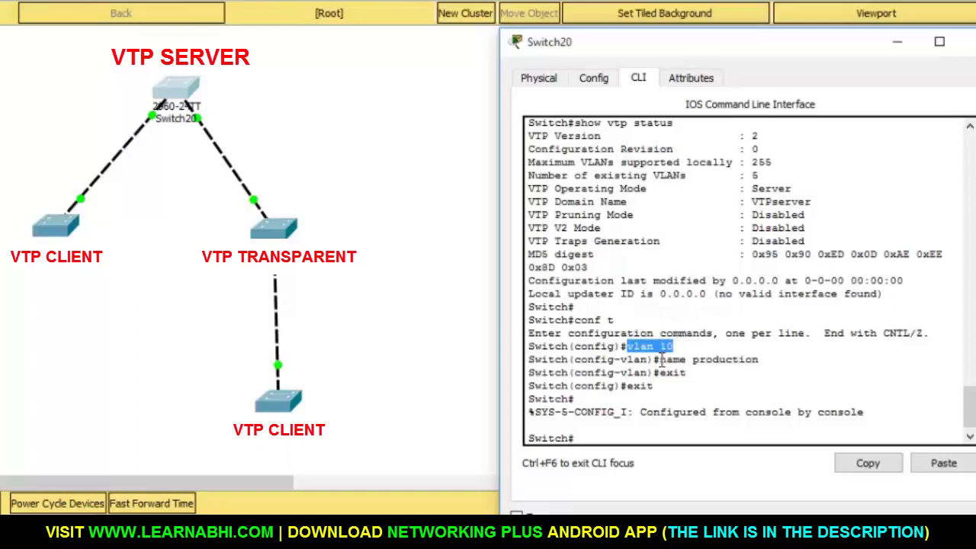
left_click(662, 359)
left_click_drag(661, 359, 773, 363)
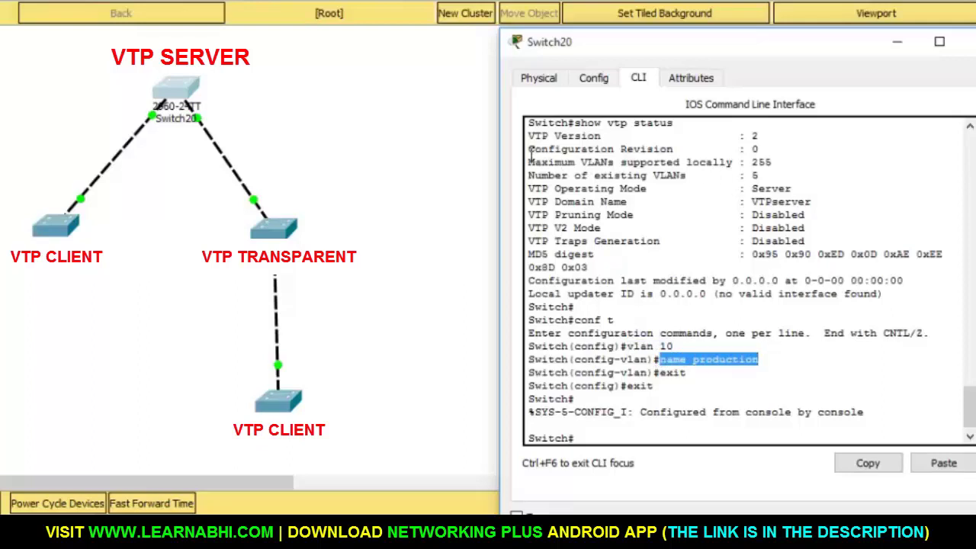
left_click_drag(620, 149, 737, 149)
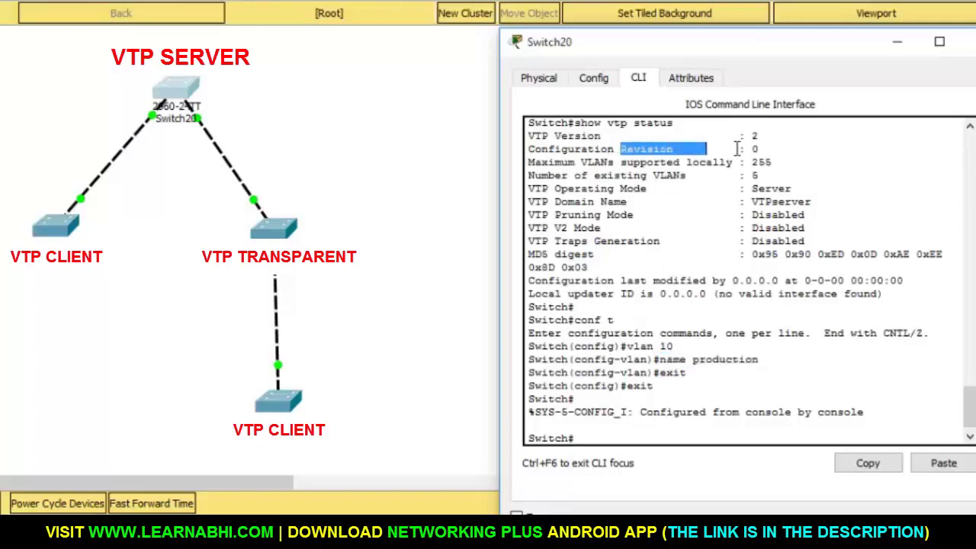
Display the VTP status on Switch20 again, compare its configuration revision with the VLAN changes, and close the switch's window.
left_click(597, 440)
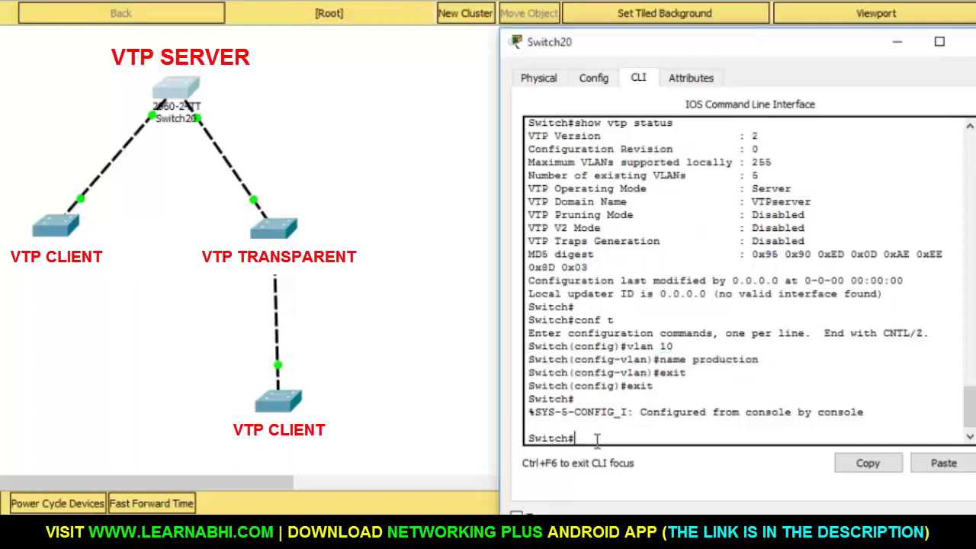
type("show vtp status")
key("Return")
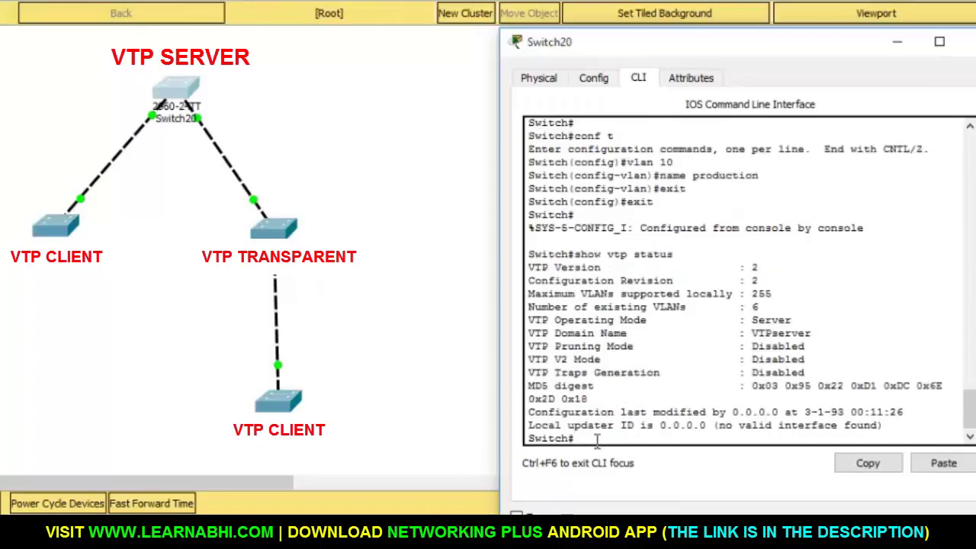
left_click_drag(528, 281, 778, 283)
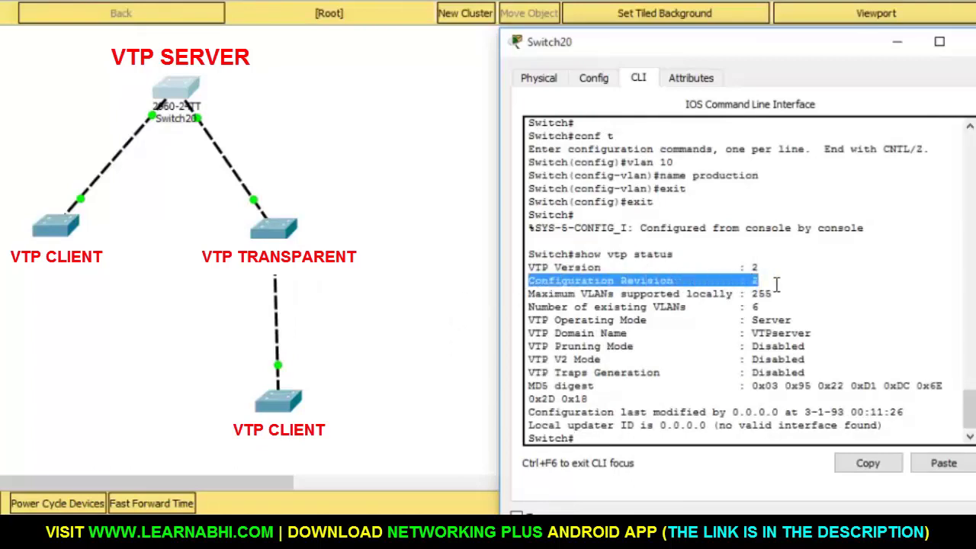
left_click_drag(627, 162, 786, 176)
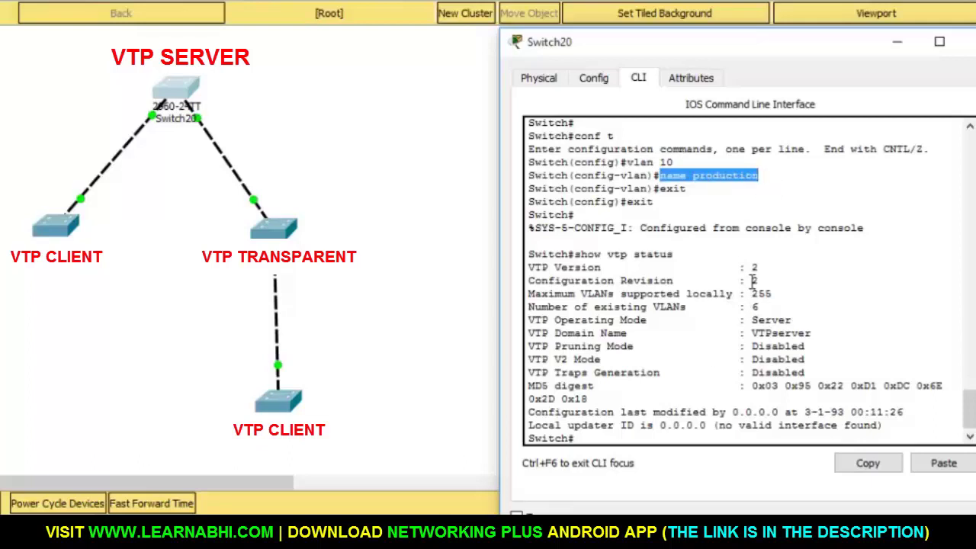
left_click_drag(626, 161, 782, 178)
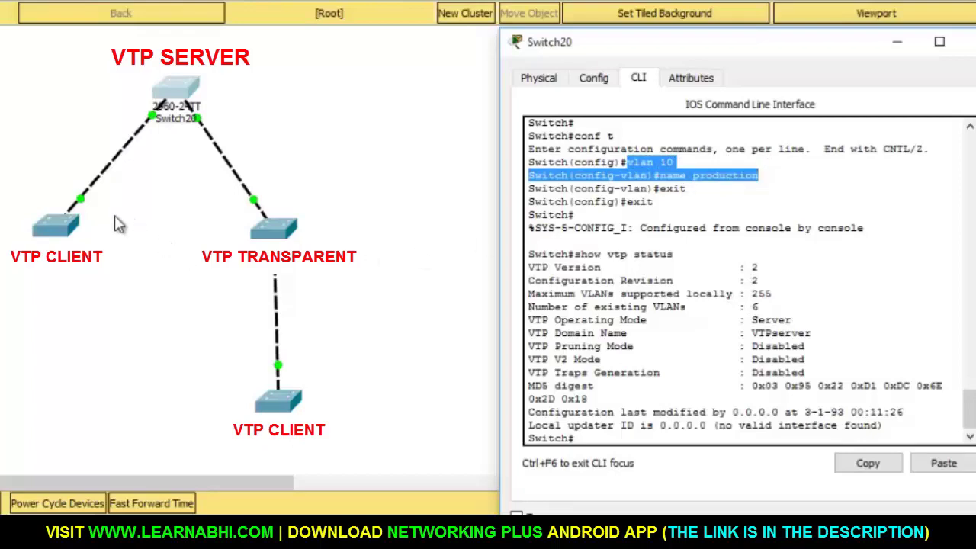
left_click(968, 42)
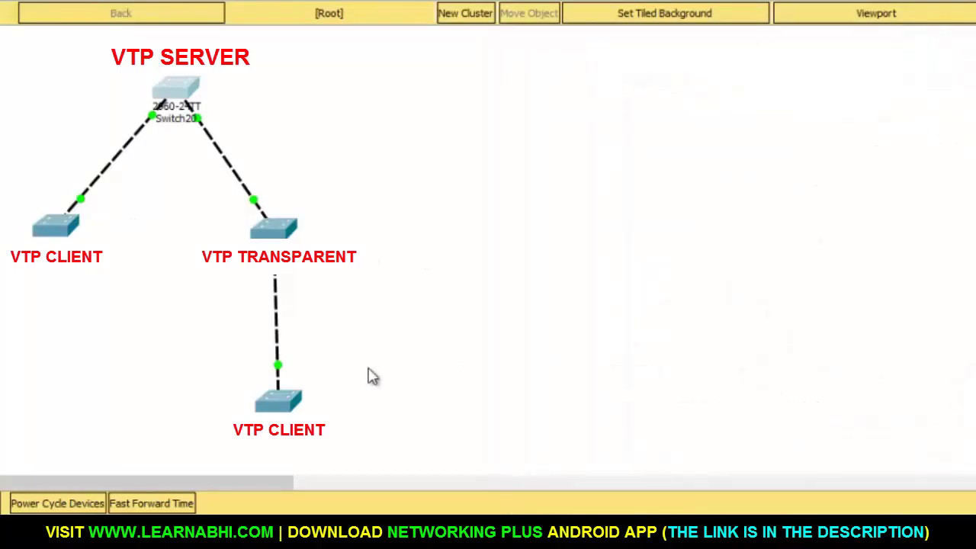
Open Switch21's command line, display its VTP status and check the configuration revision.
left_click(73, 223)
key("BackSpace")
key("BackSpace")
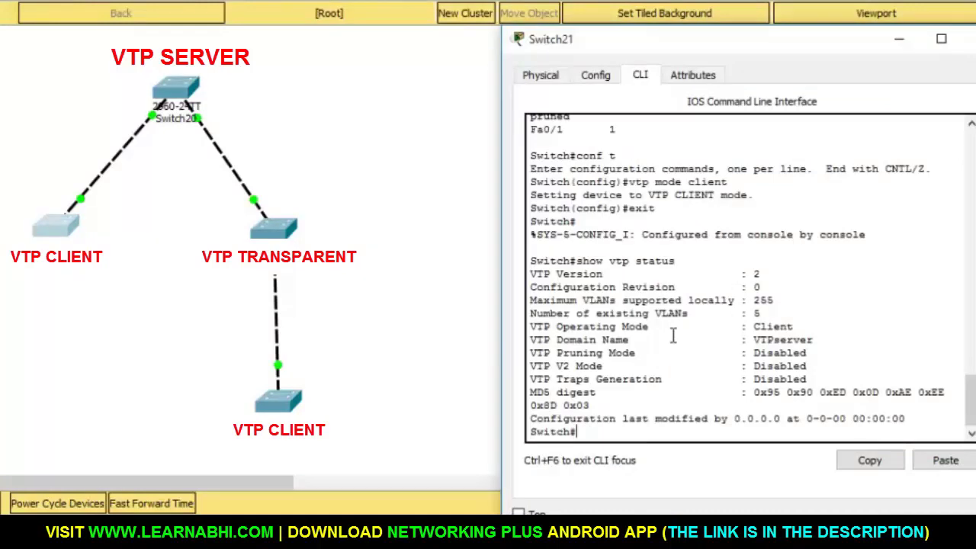
type("show vtp status")
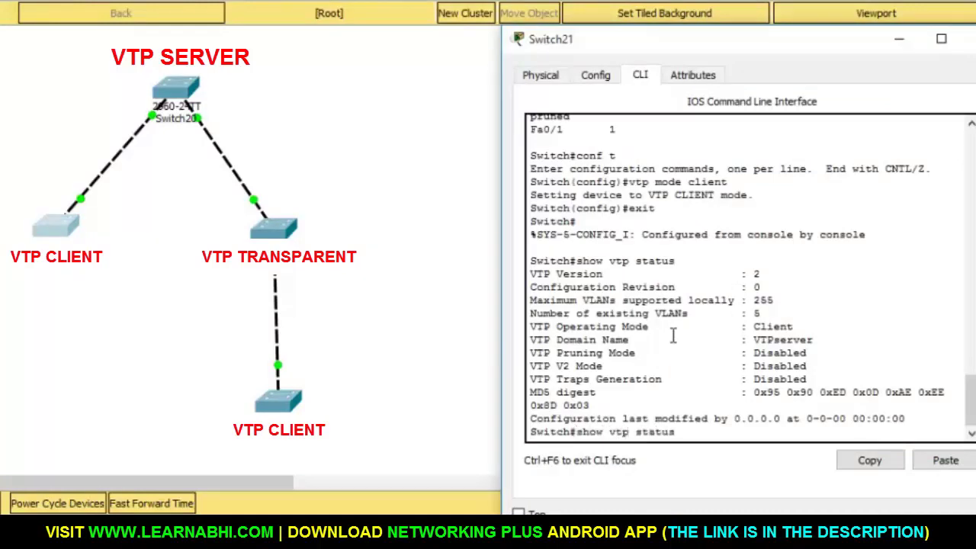
key("Return")
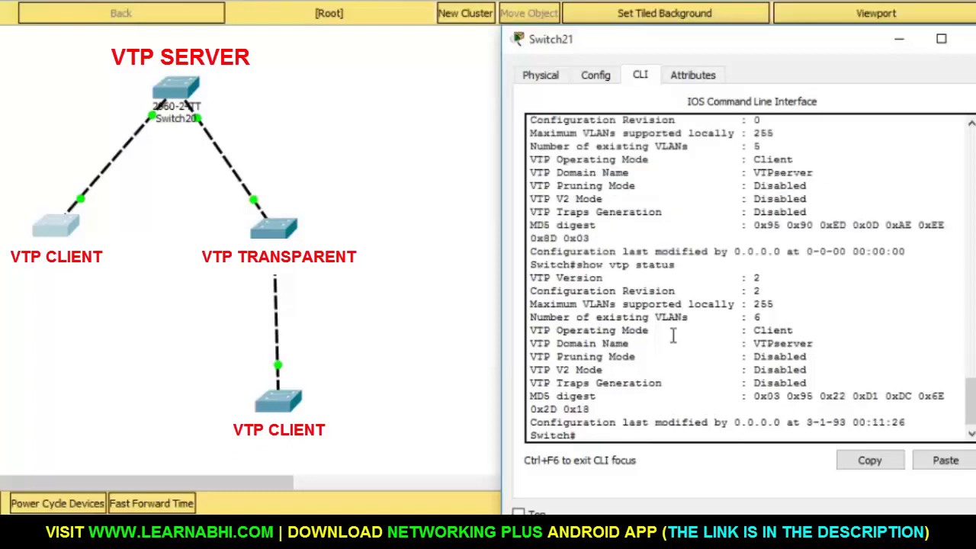
left_click_drag(532, 291, 780, 290)
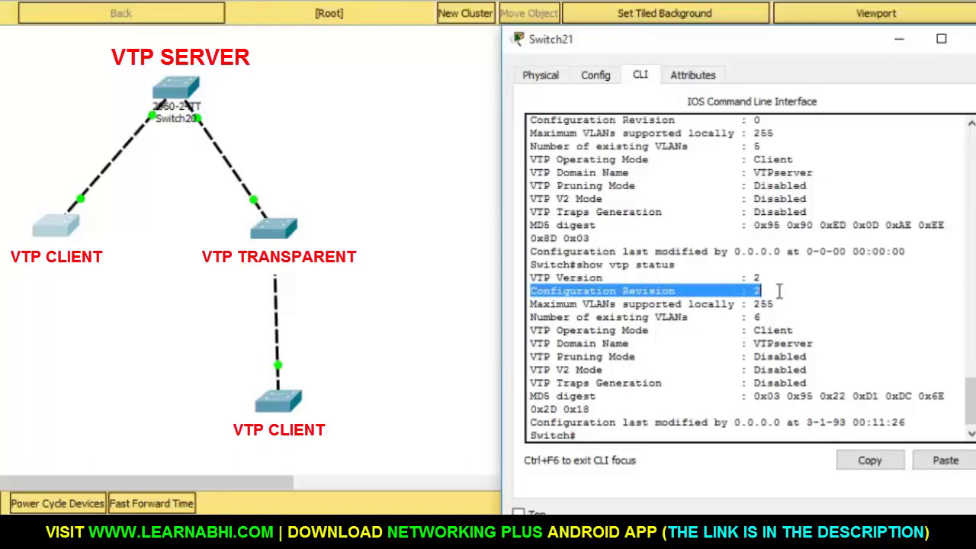
left_click(779, 291)
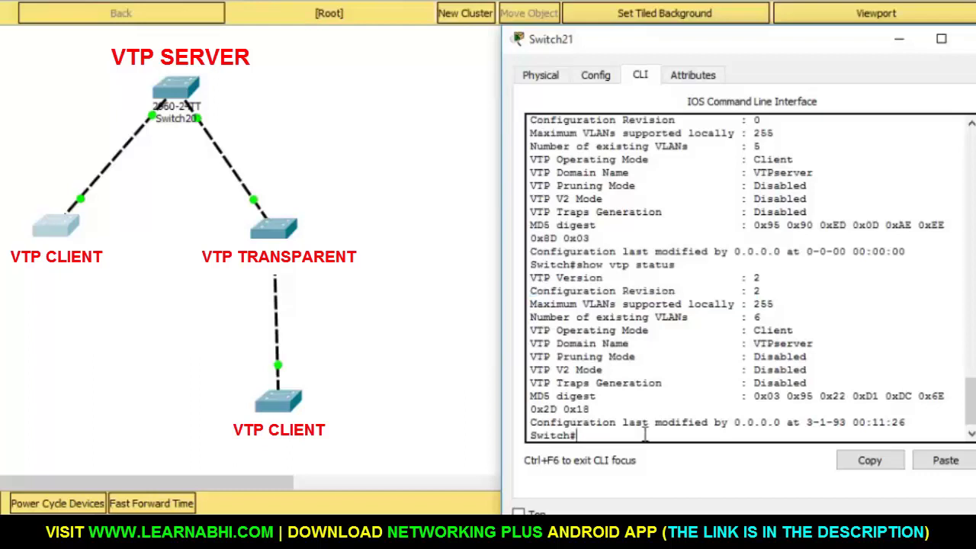
List the VLANs on Switch21, check the VLAN 10 production entry and close the switch's window.
type("show vlan")
key("Return")
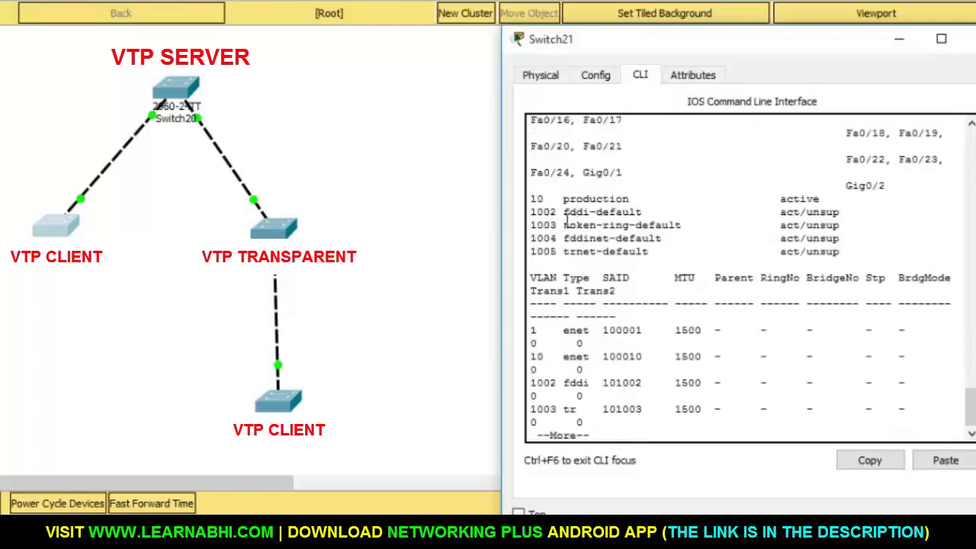
left_click_drag(532, 199, 874, 202)
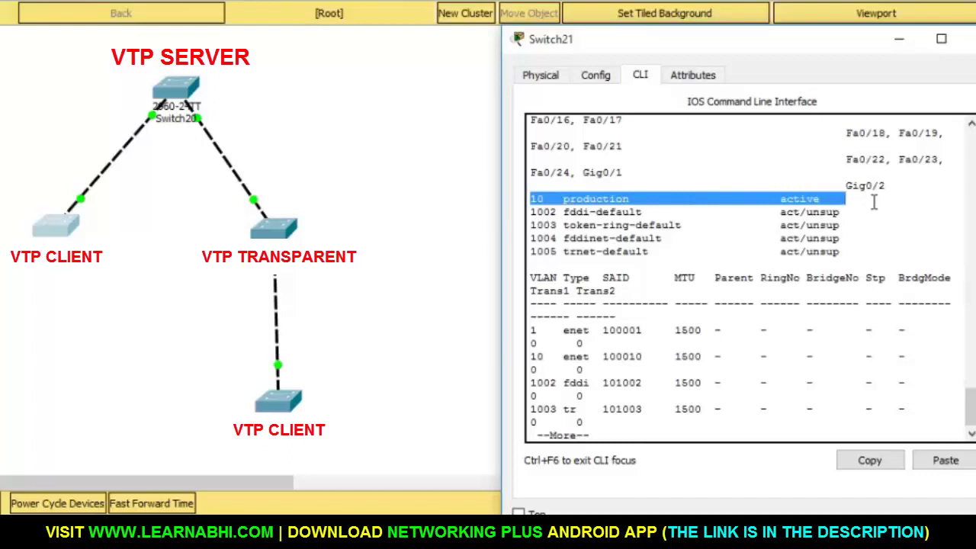
key("ctrl+c")
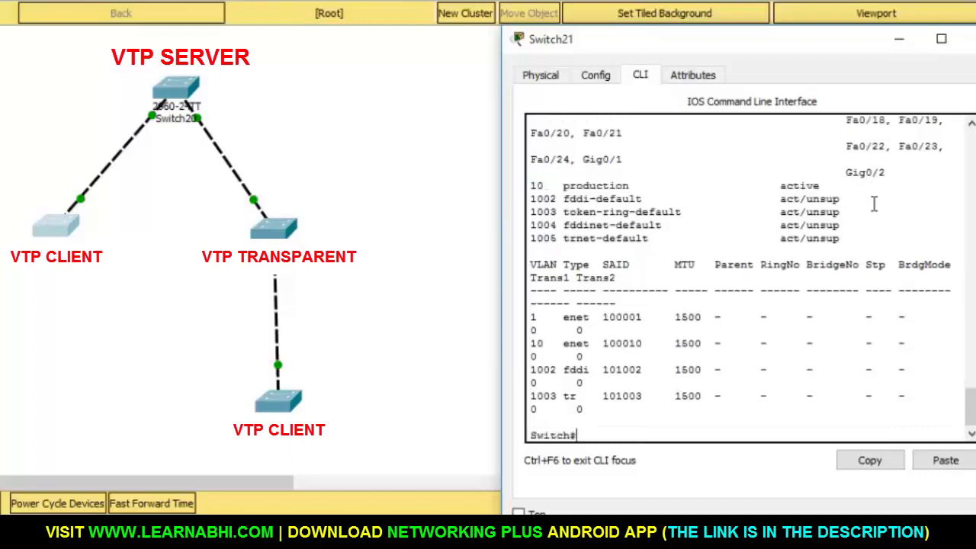
key("alt+F4")
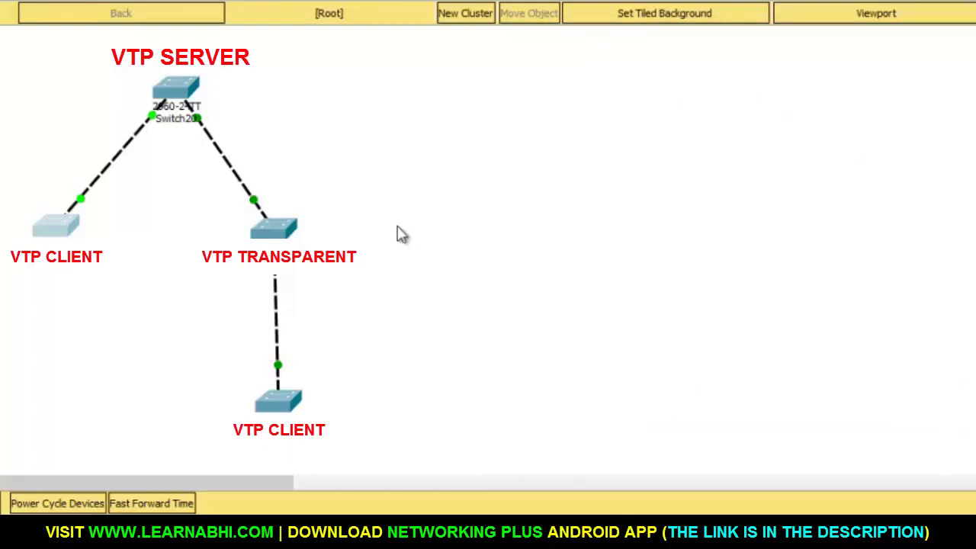
Open Switch22's command line, display its VTP status and check the configuration revision.
left_click(287, 230)
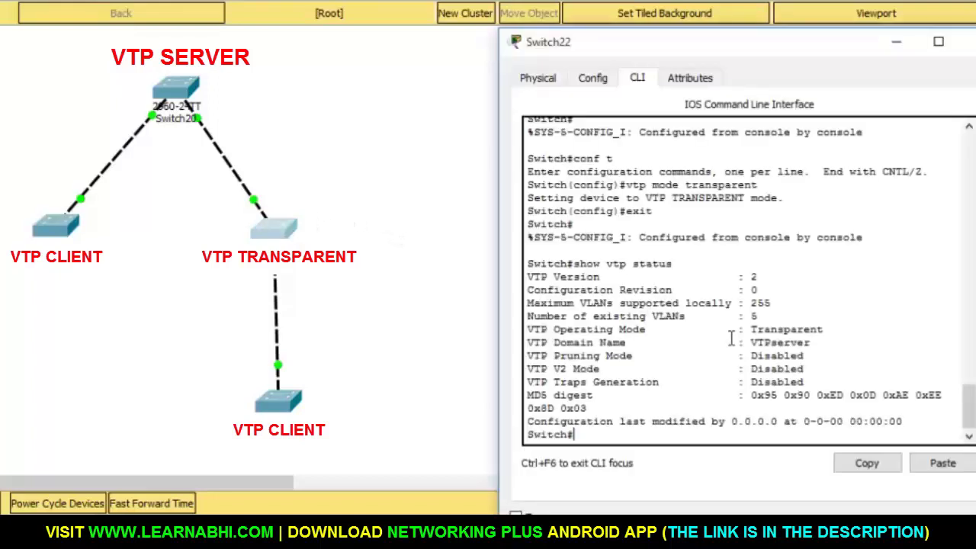
type("show vtp status")
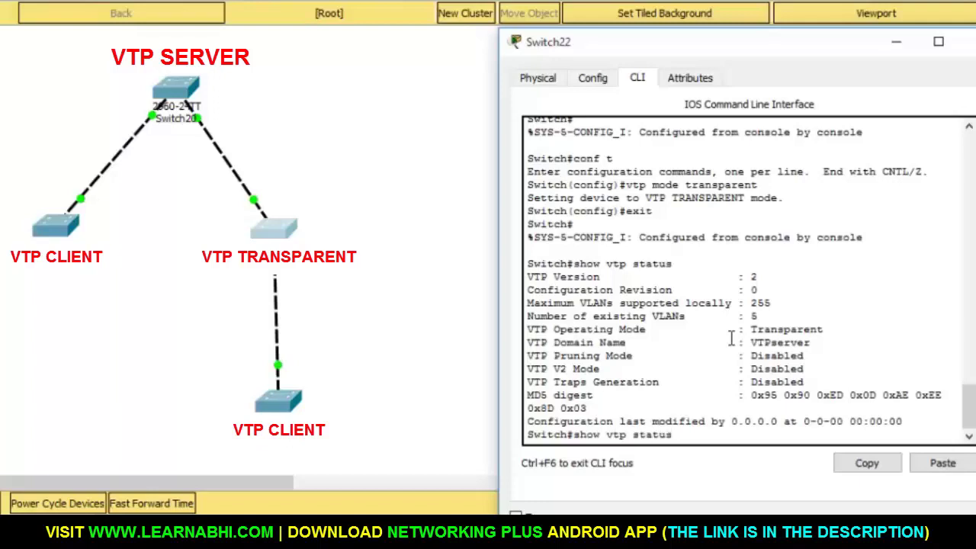
key("Return")
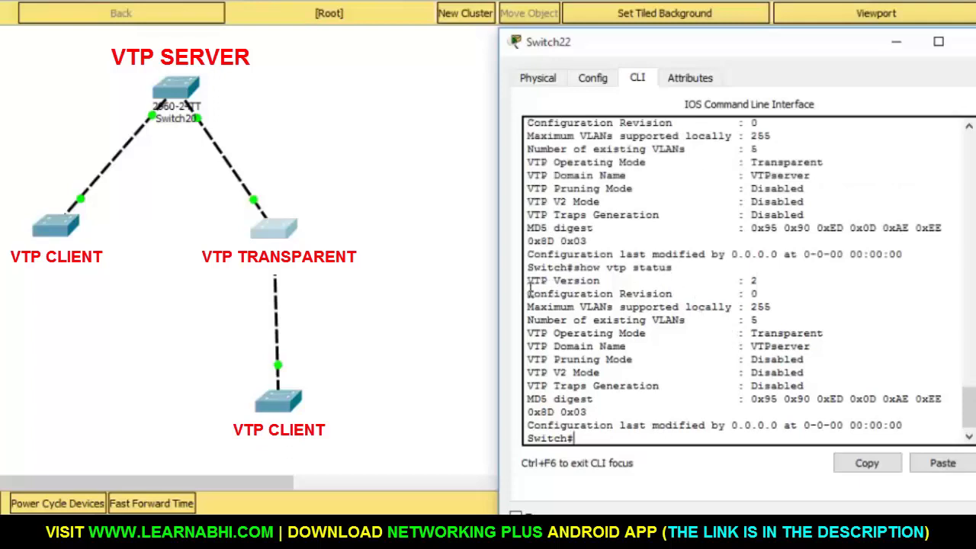
left_click_drag(527, 293, 806, 291)
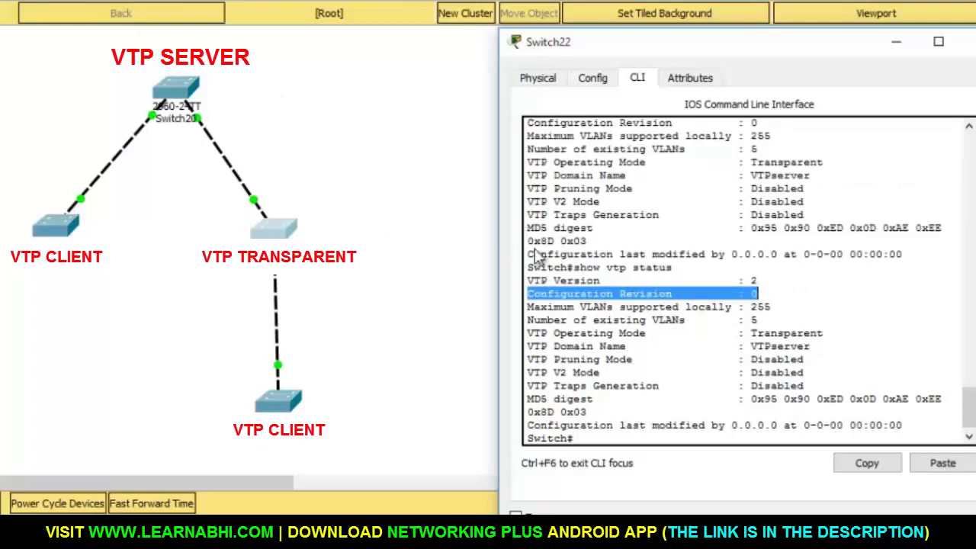
left_click(793, 298)
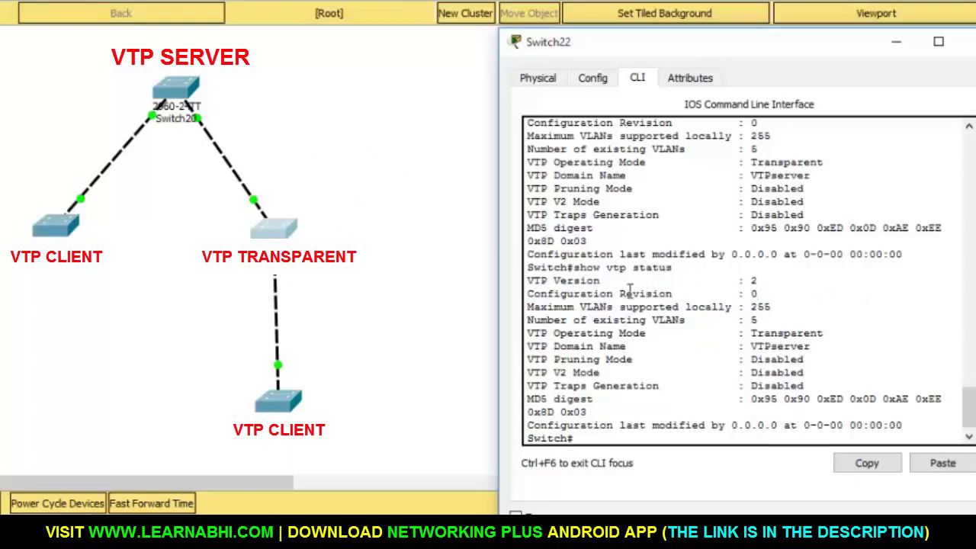
List the VLANs on the transparent Switch22 through the end of the output and close its window.
left_click(648, 438)
type("show vlan")
key("Return")
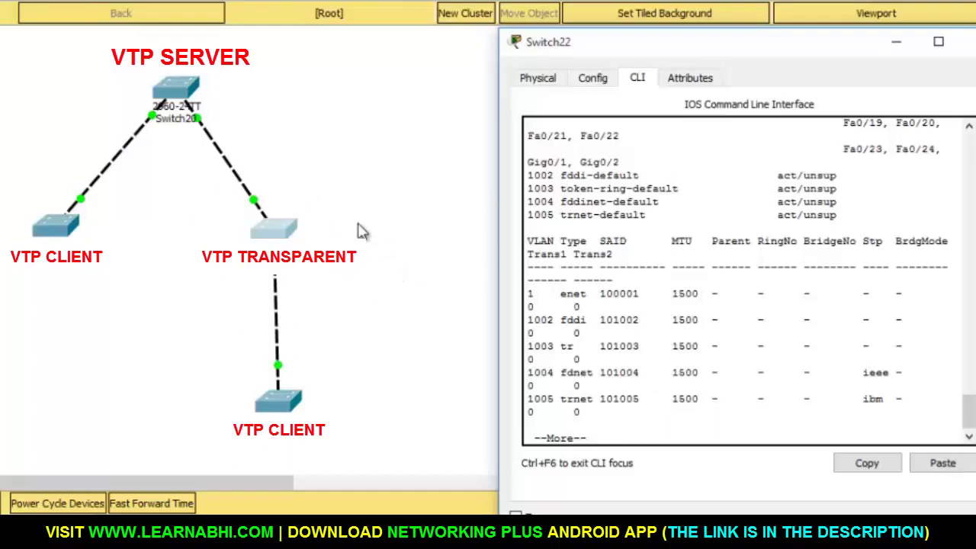
key("space")
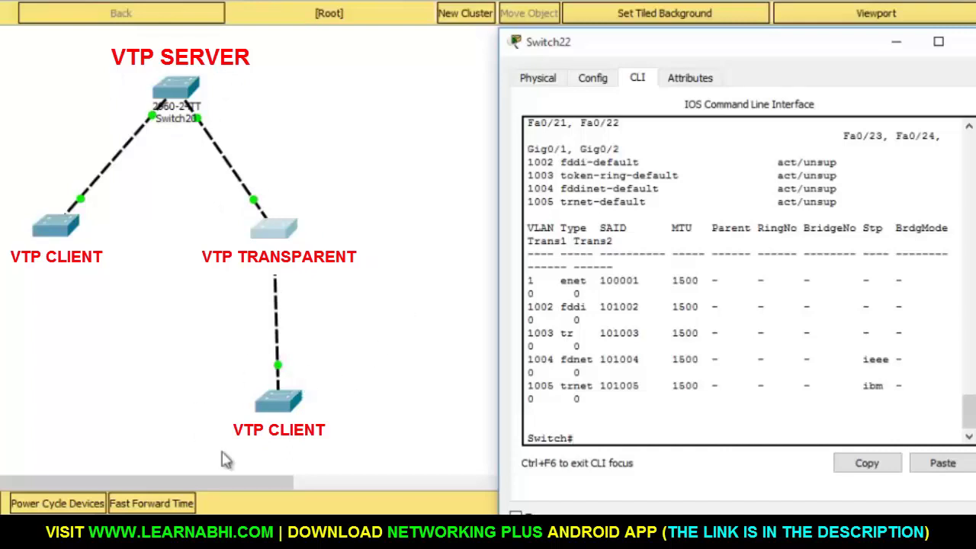
left_click(968, 43)
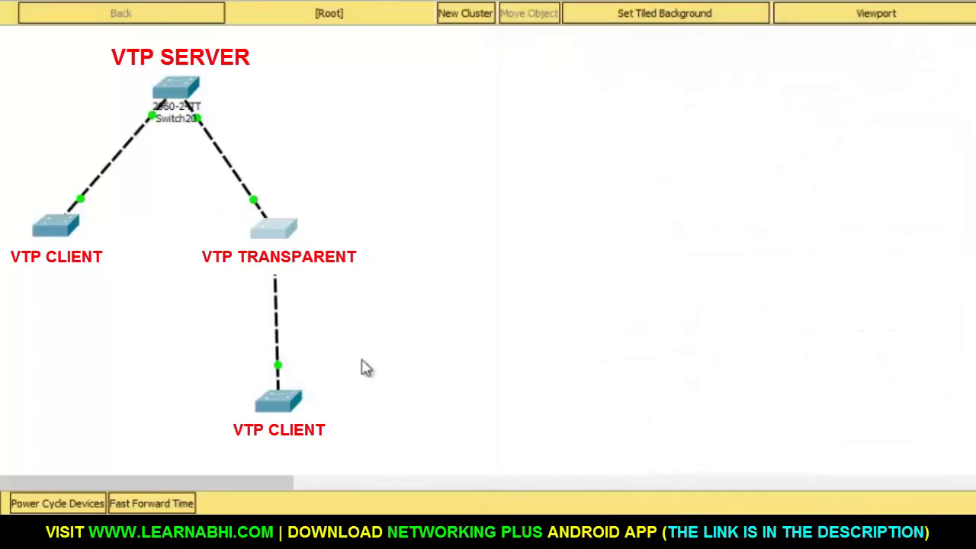
Exit global configuration mode on Switch23, display its VTP status and check the configuration revision.
left_click(290, 401)
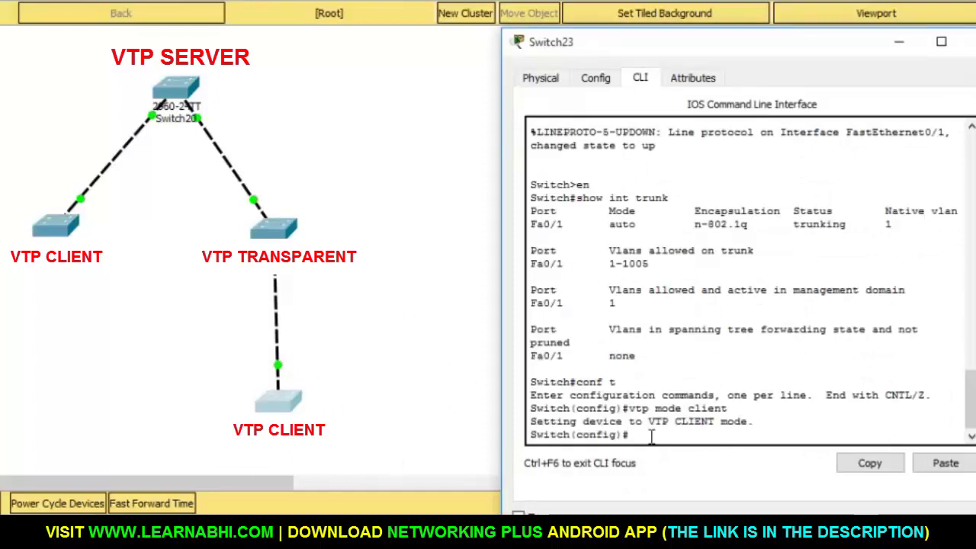
type("exit")
key("Return")
key("Return")
type("show v")
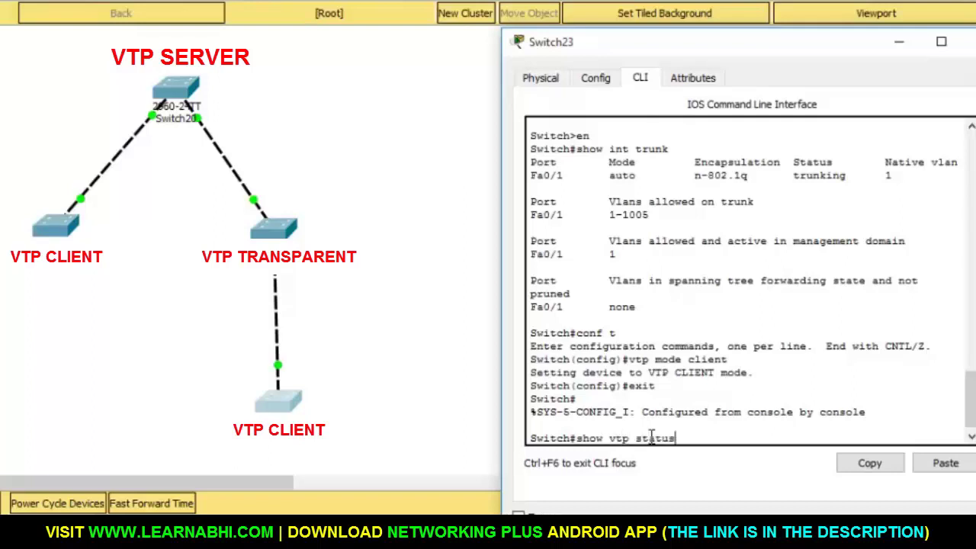
type("tp status")
key("Return")
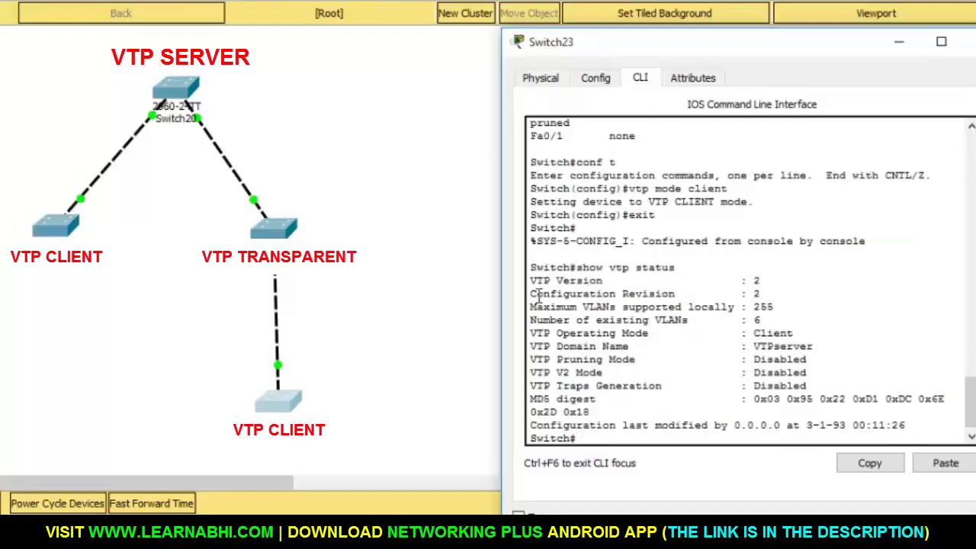
left_click_drag(531, 294, 777, 293)
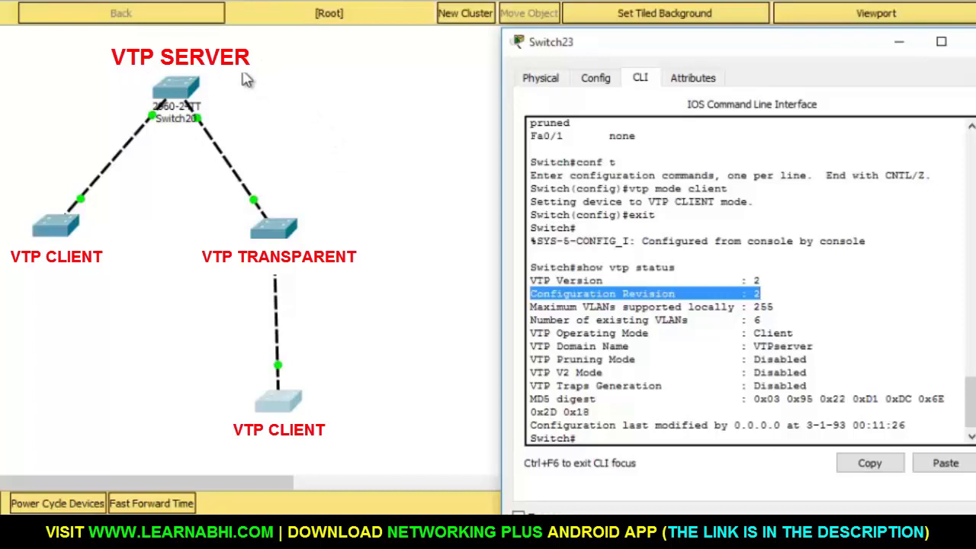
List the VLANs on Switch23 and check the VLAN 10 production entry.
left_click(598, 435)
type("sh")
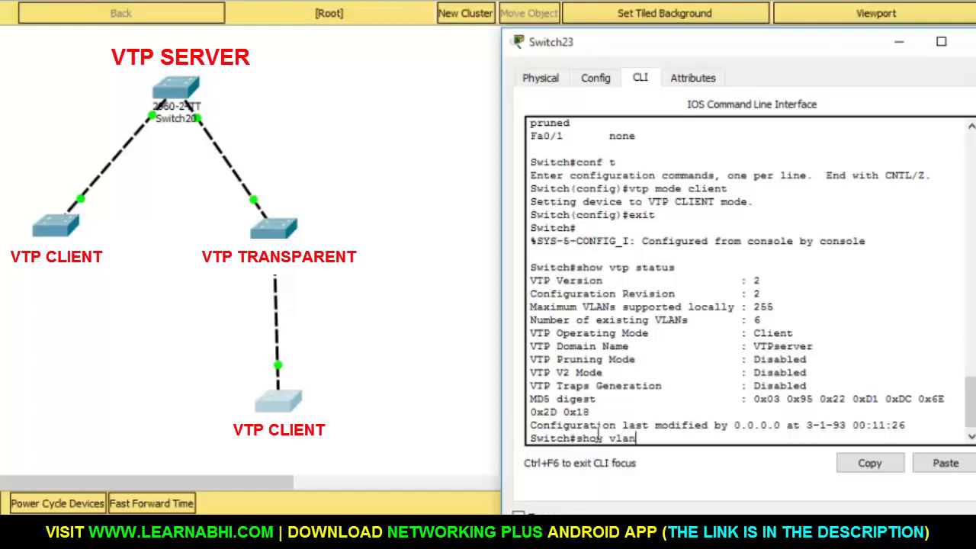
type("ow vlan")
key("Return")
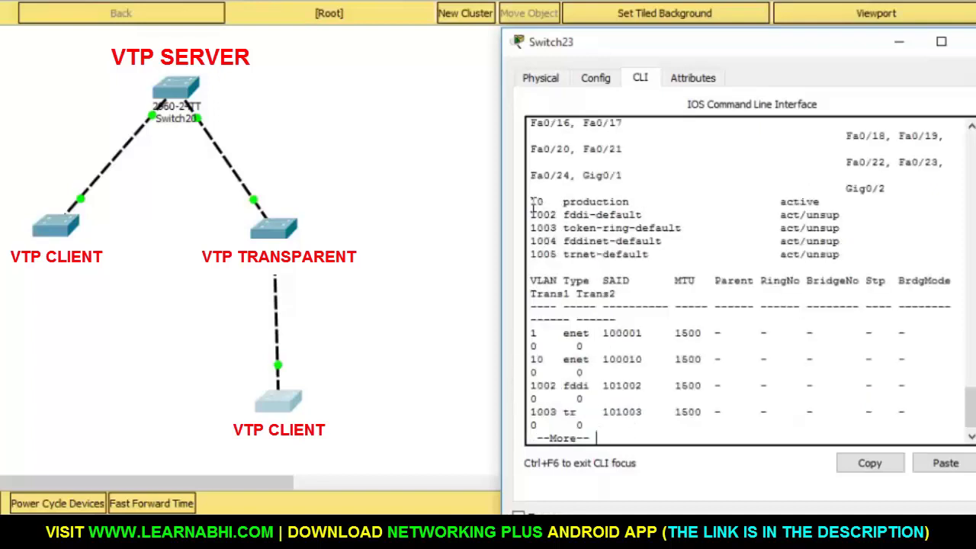
left_click_drag(531, 203, 866, 208)
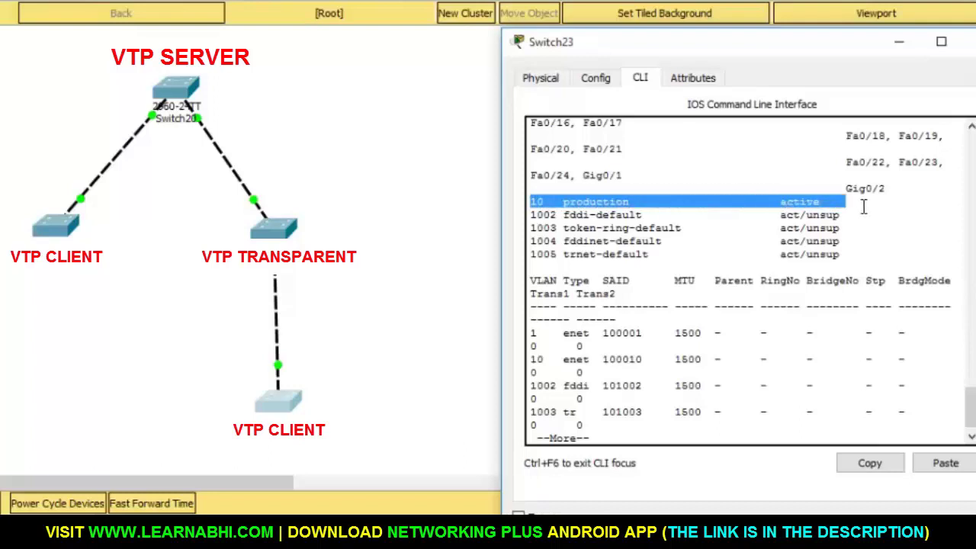
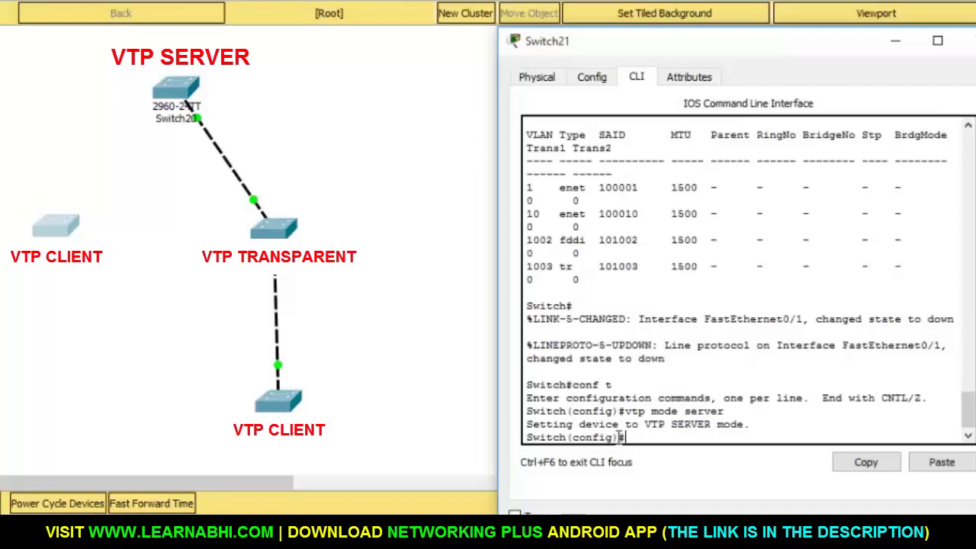
Delete VLAN 10 on Switch21 and exit global configuration mode.
type("no vlan 10")
key("Return")
type("exit")
key("Return")
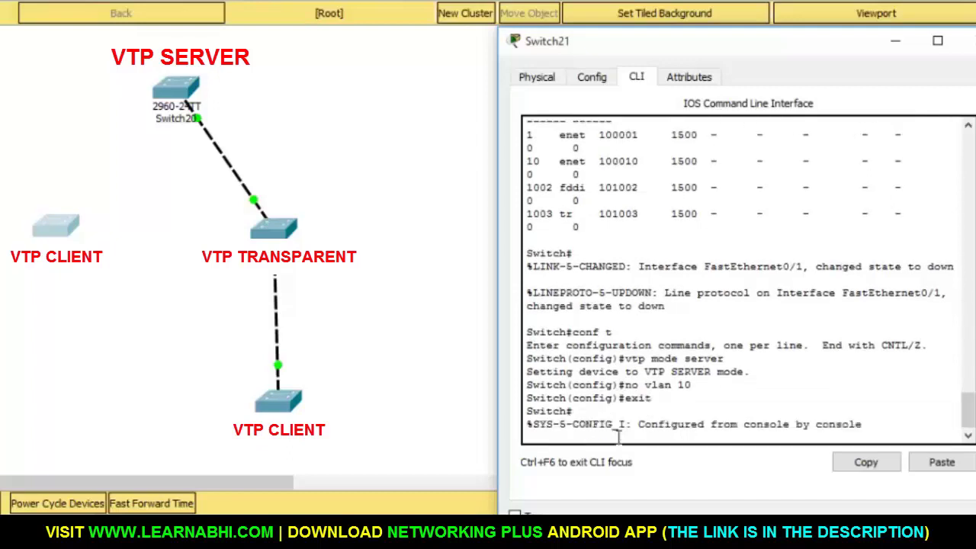
key("Return")
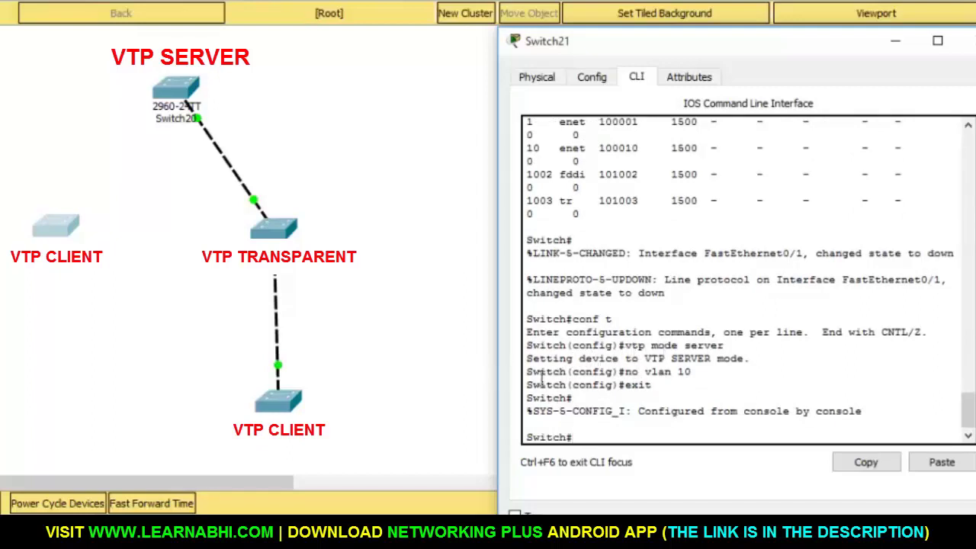
Set Switch21 back to VTP client mode and close its window.
type("conf t")
key("Return")
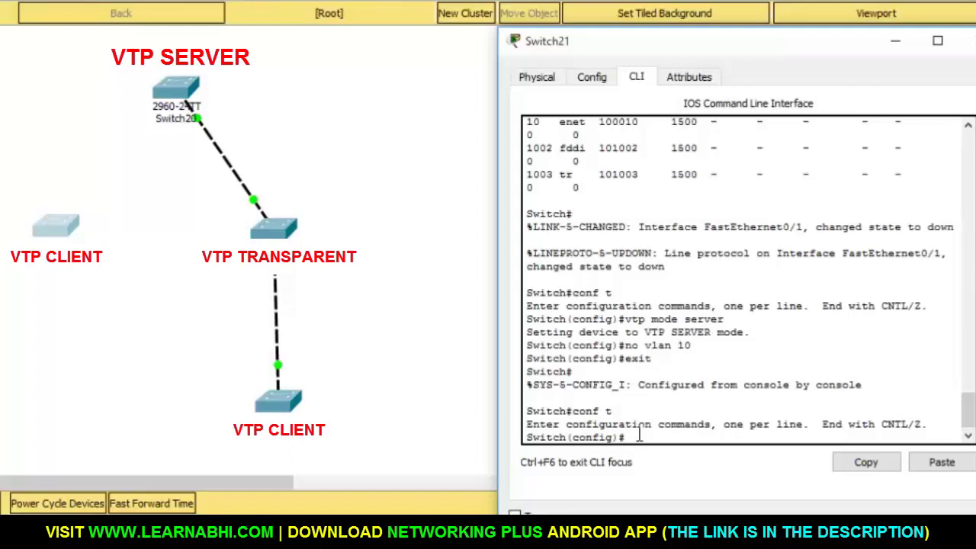
type("vtp mode client")
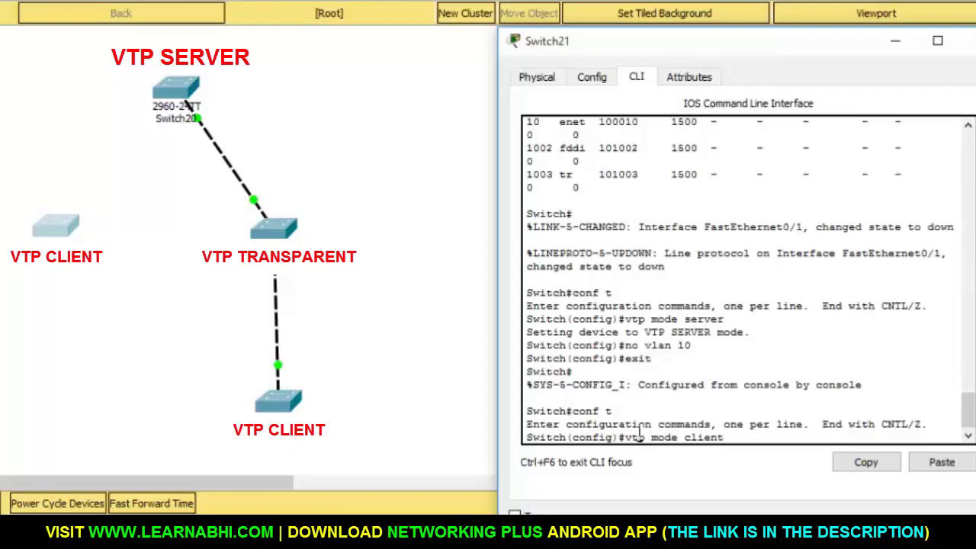
key("Return")
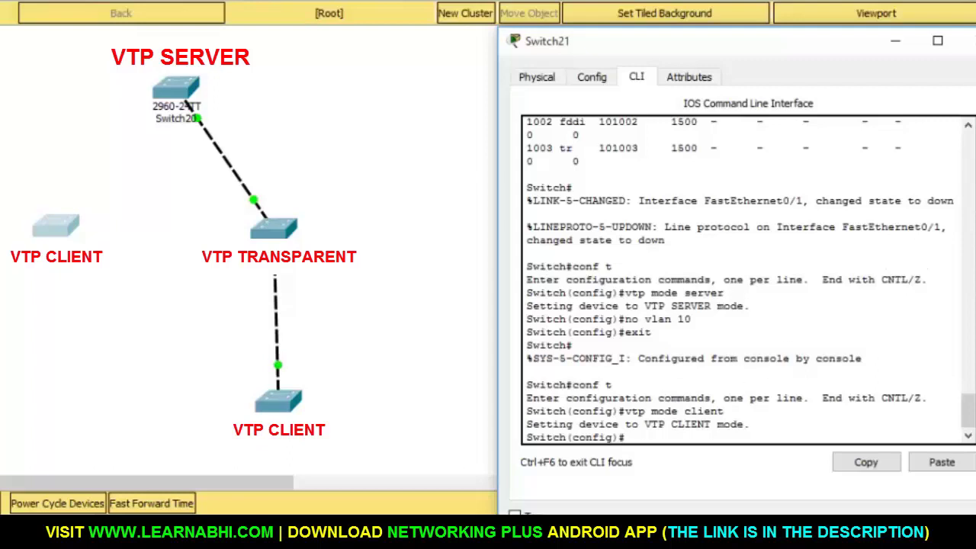
left_click(967, 41)
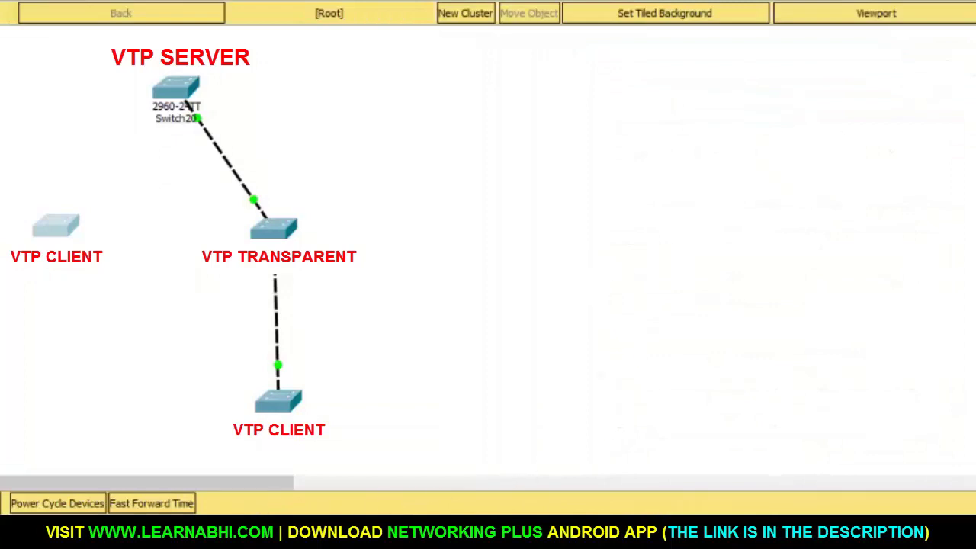
Reconnect Switch21 to Switch20's FastEthernet0/1 port with a crossover cable.
left_click(51, 223)
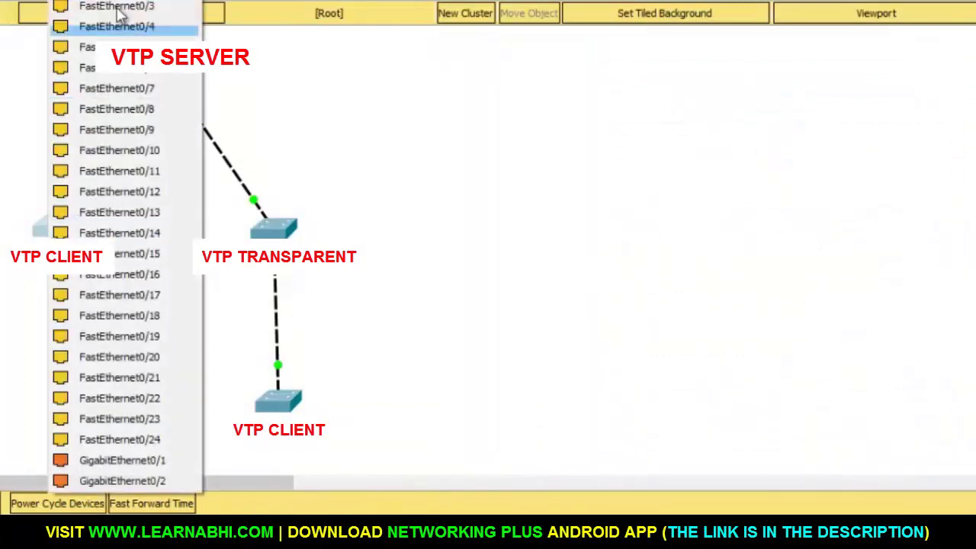
left_click(116, 6)
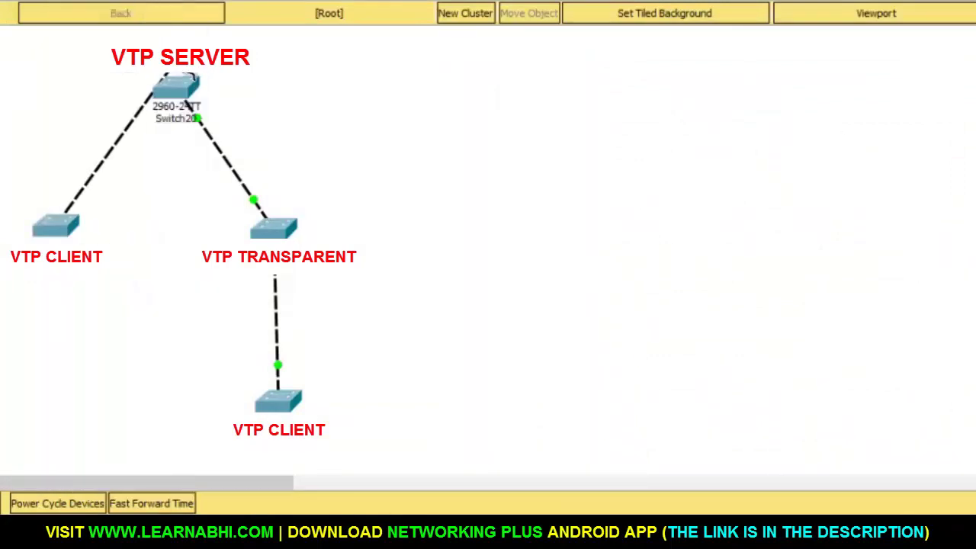
left_click(174, 92)
left_click(229, 119)
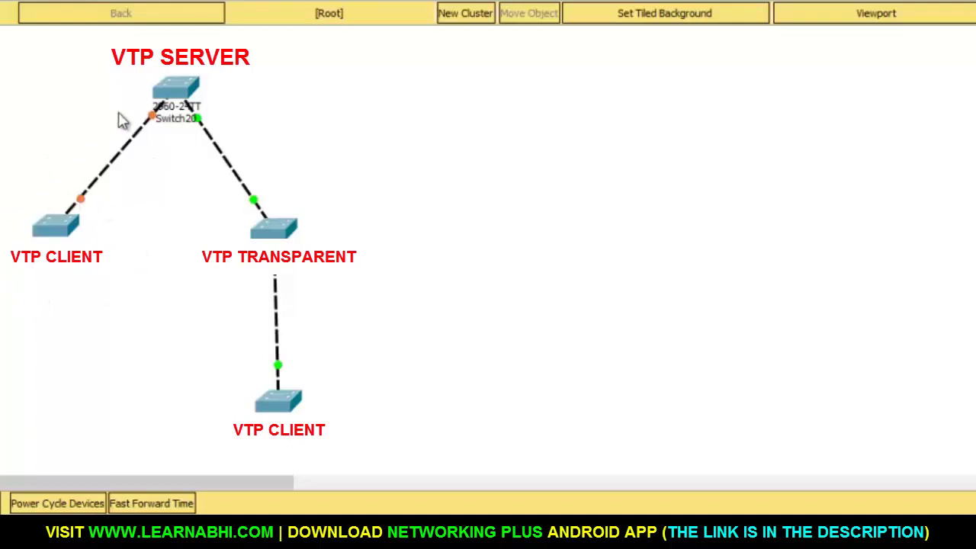
List the VLANs on server Switch20 and check whether VLAN 10 is still present.
left_click(177, 93)
key("Return")
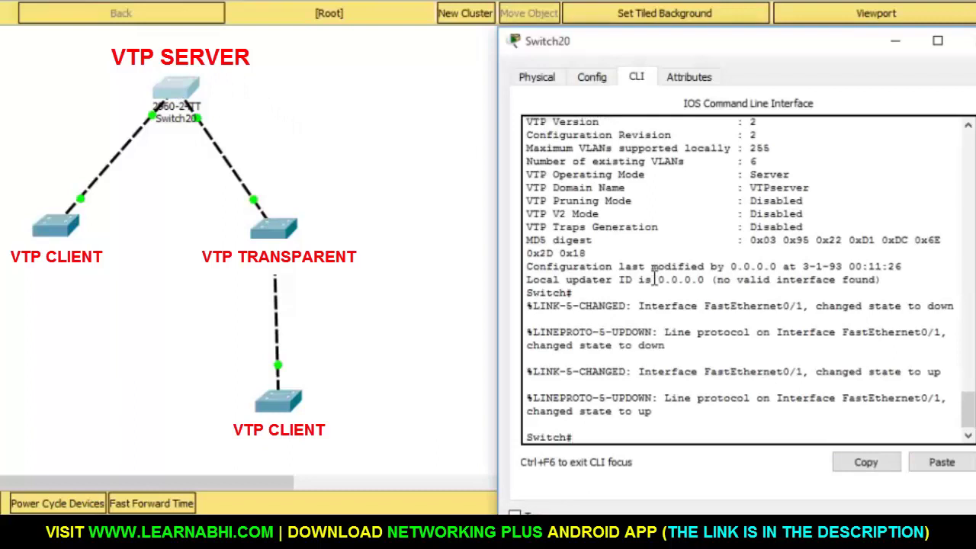
type("show vlan")
key("Return")
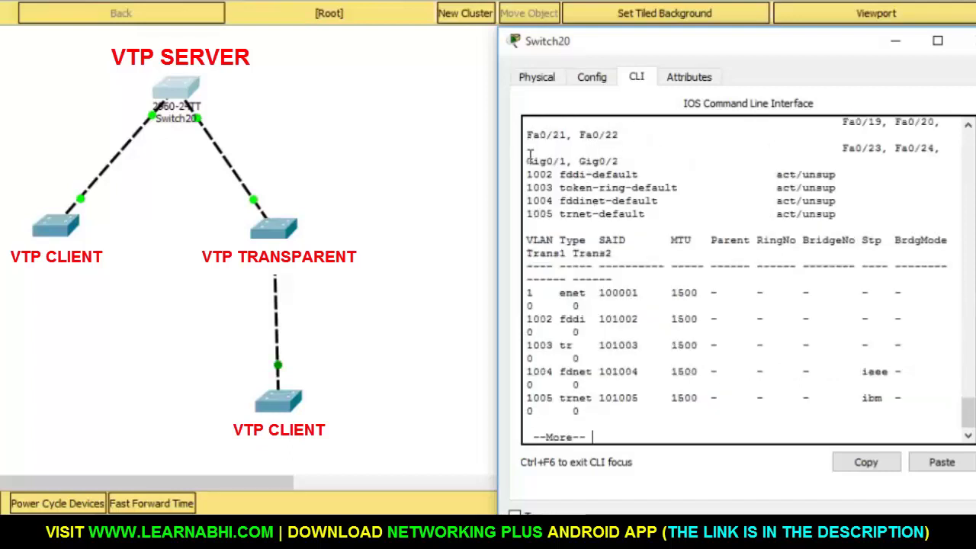
left_click_drag(527, 158, 845, 415)
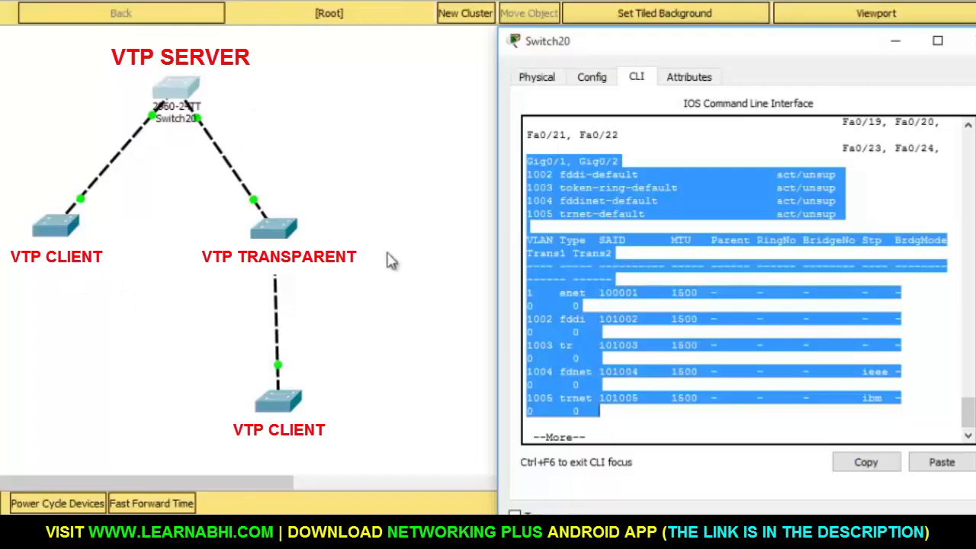
left_click(626, 427)
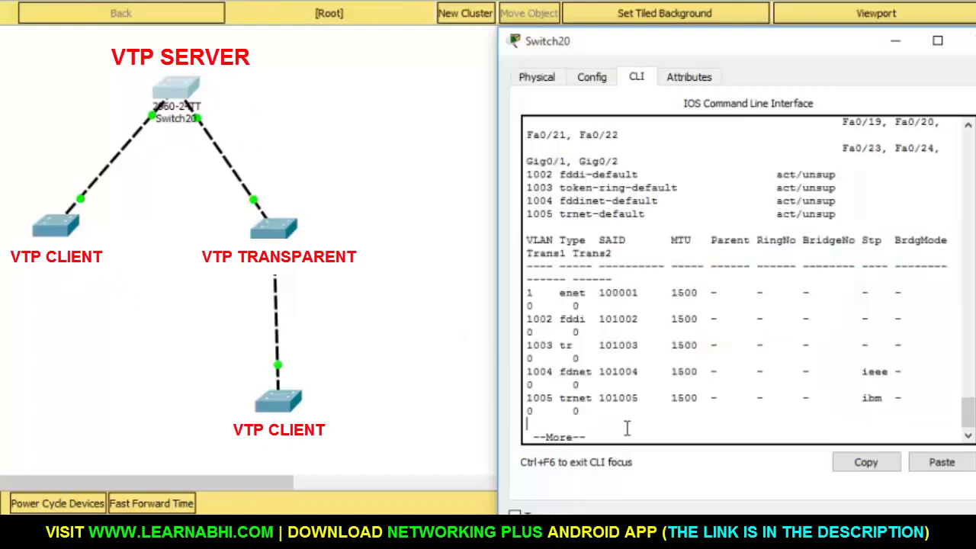
key("q")
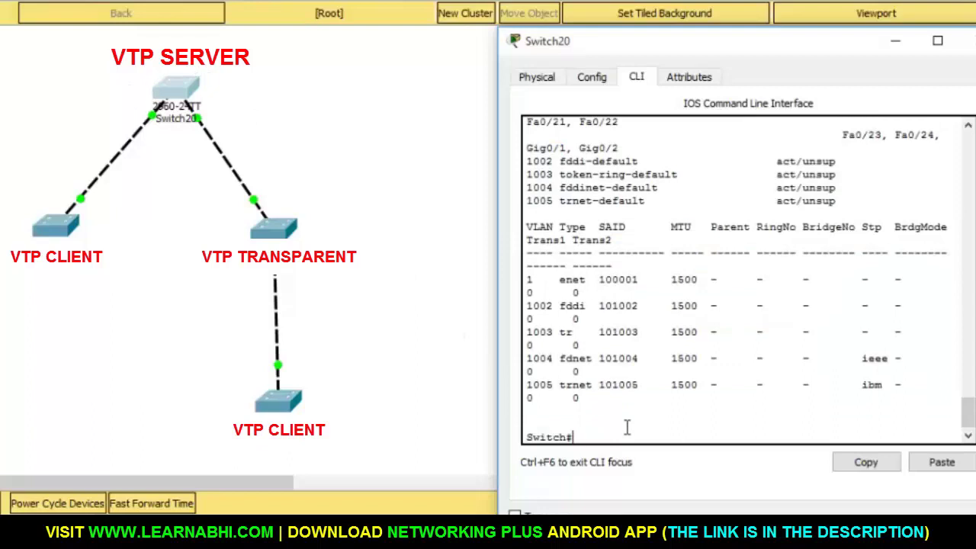
Show the VTP status on Switch20, check its configuration revision number, and close its window.
type("show vtp status")
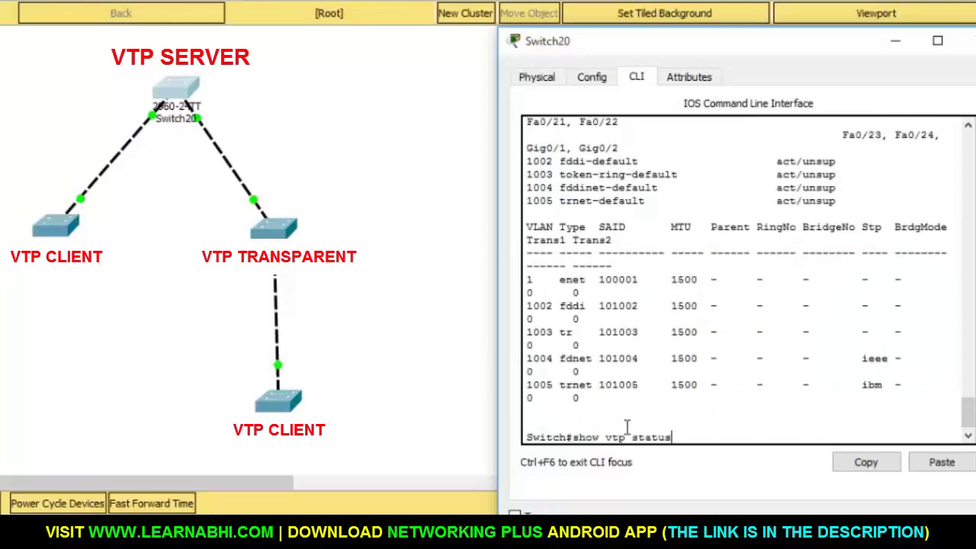
key("Return")
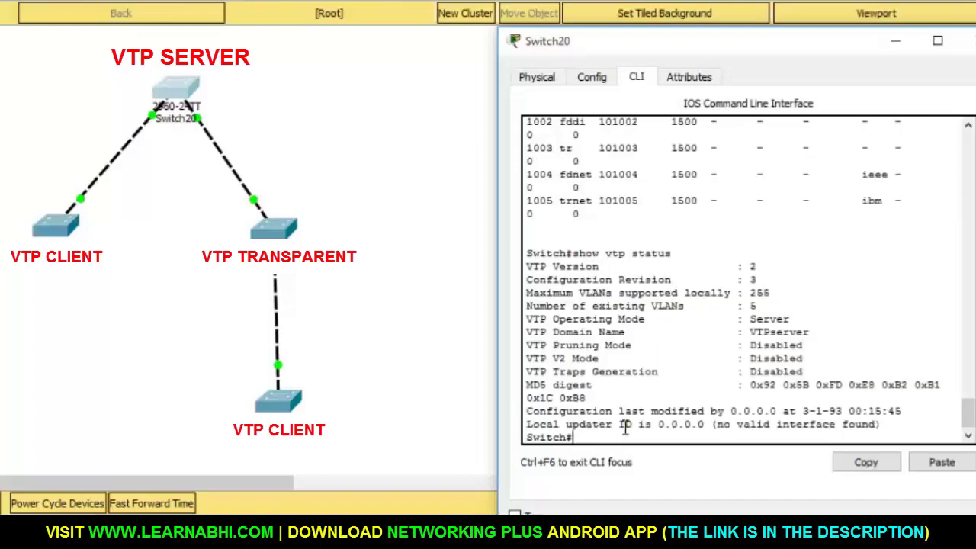
left_click_drag(526, 279, 773, 283)
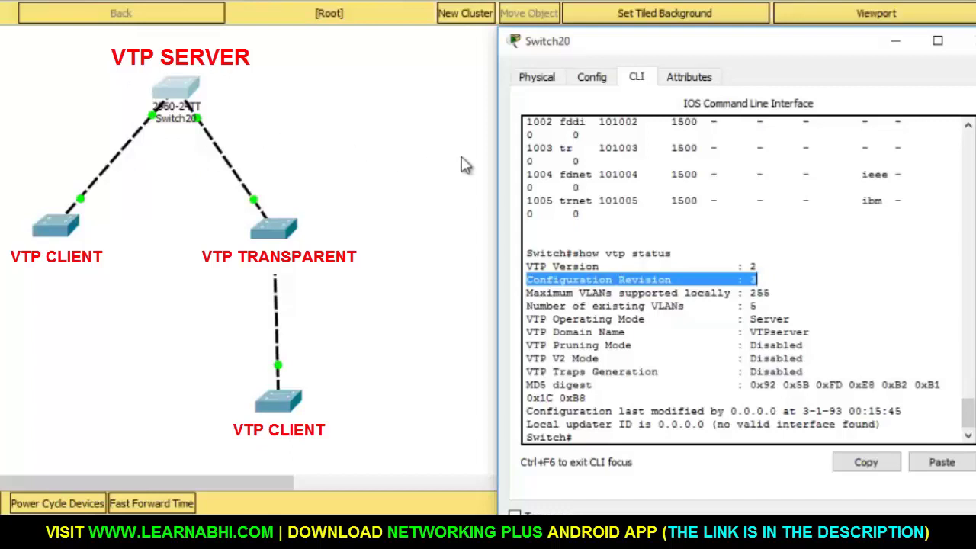
left_click(968, 42)
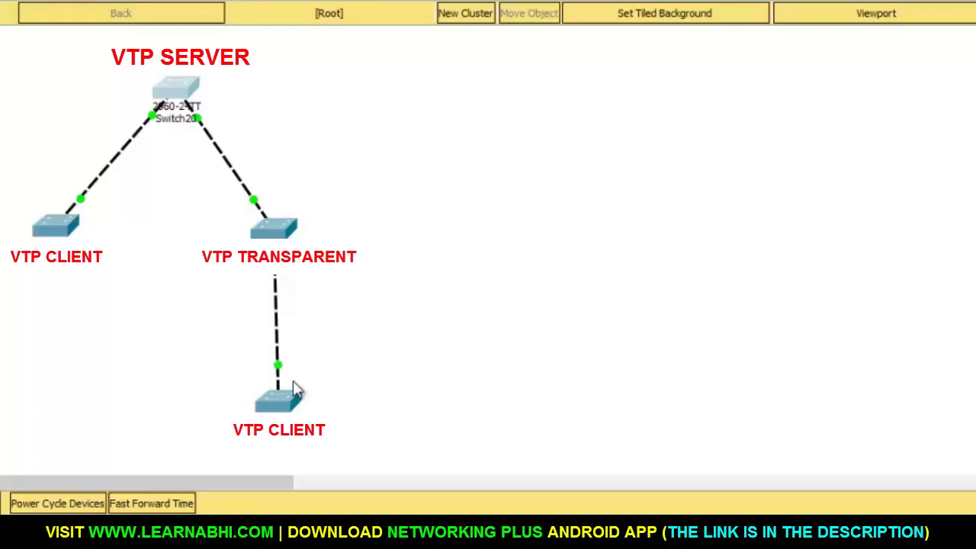
List the VLANs on Switch23, the client below the transparent switch, and check for VLAN 10.
left_click(279, 400)
type("show vl")
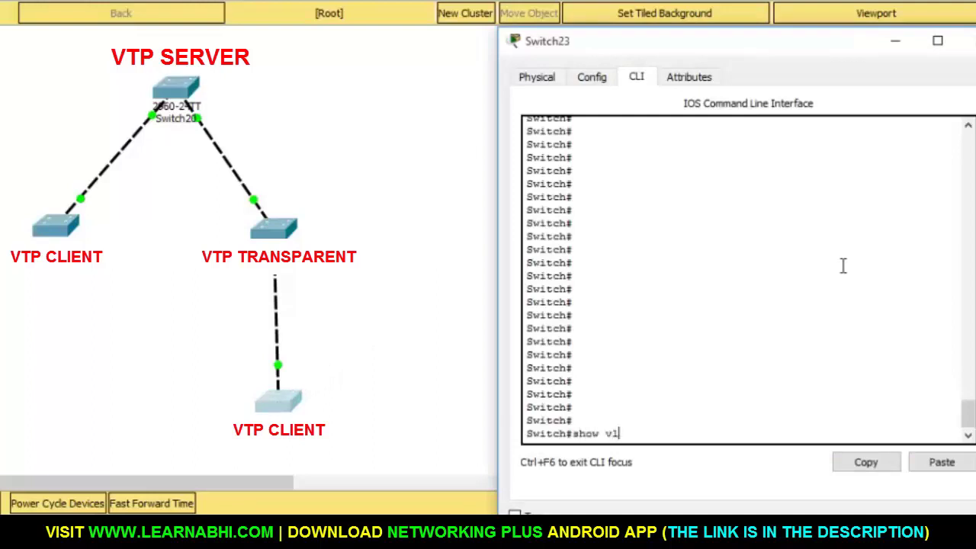
type("an")
key("Return")
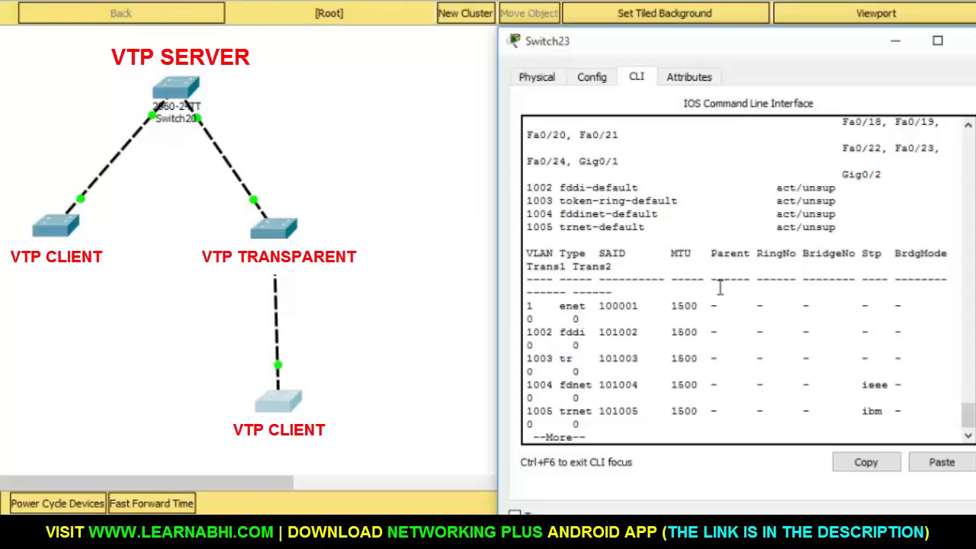
key("space")
Show the VTP status on Switch23, check its configuration revision number, and close its window.
type("show vtp status")
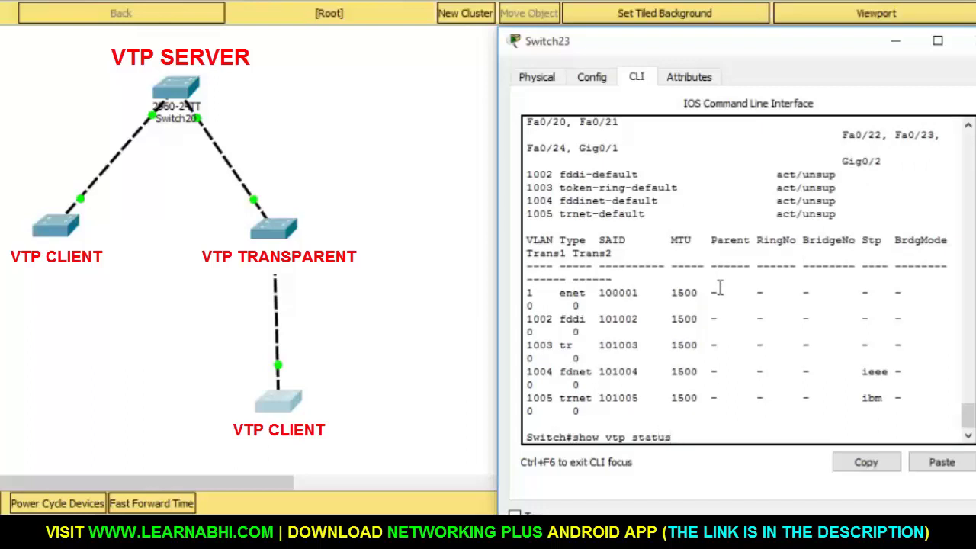
key("Return")
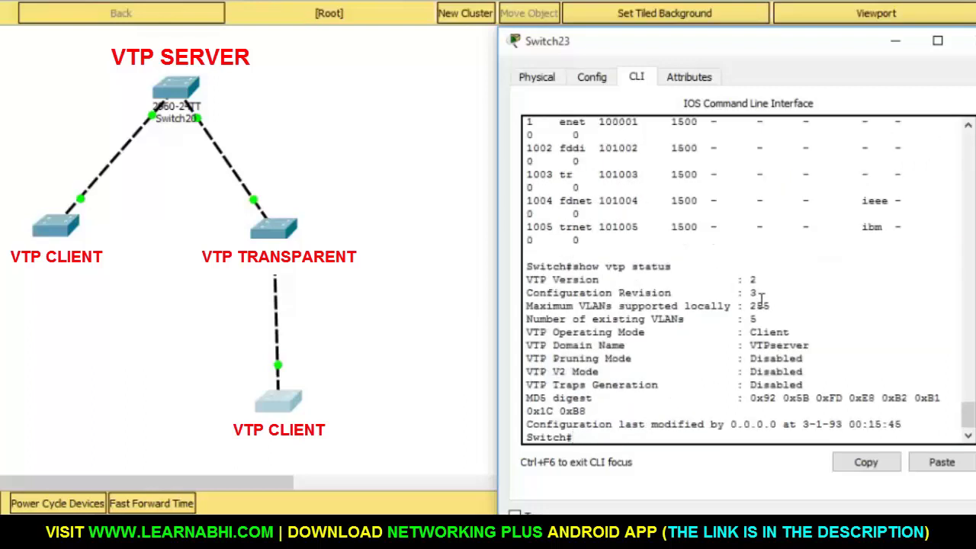
left_click_drag(750, 292, 758, 292)
left_click(768, 292)
left_click(968, 40)
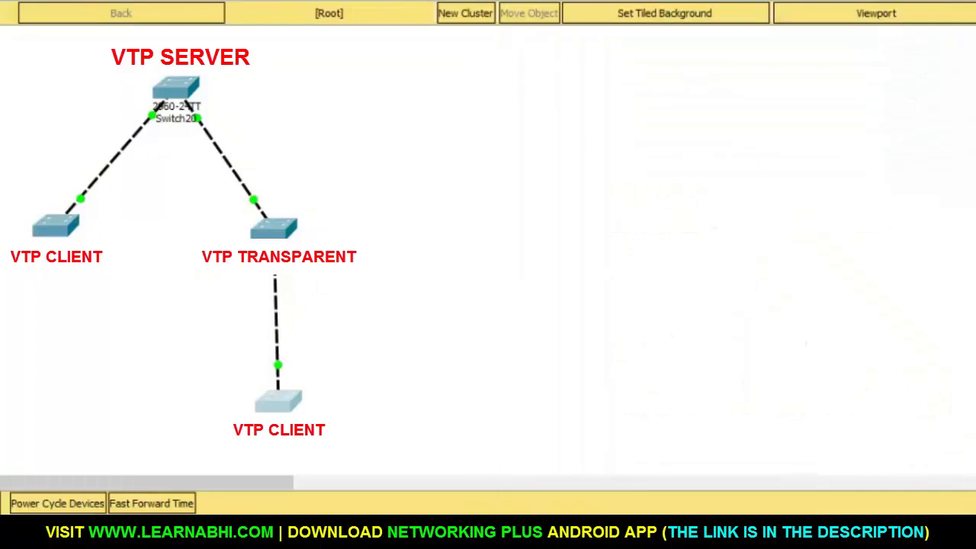